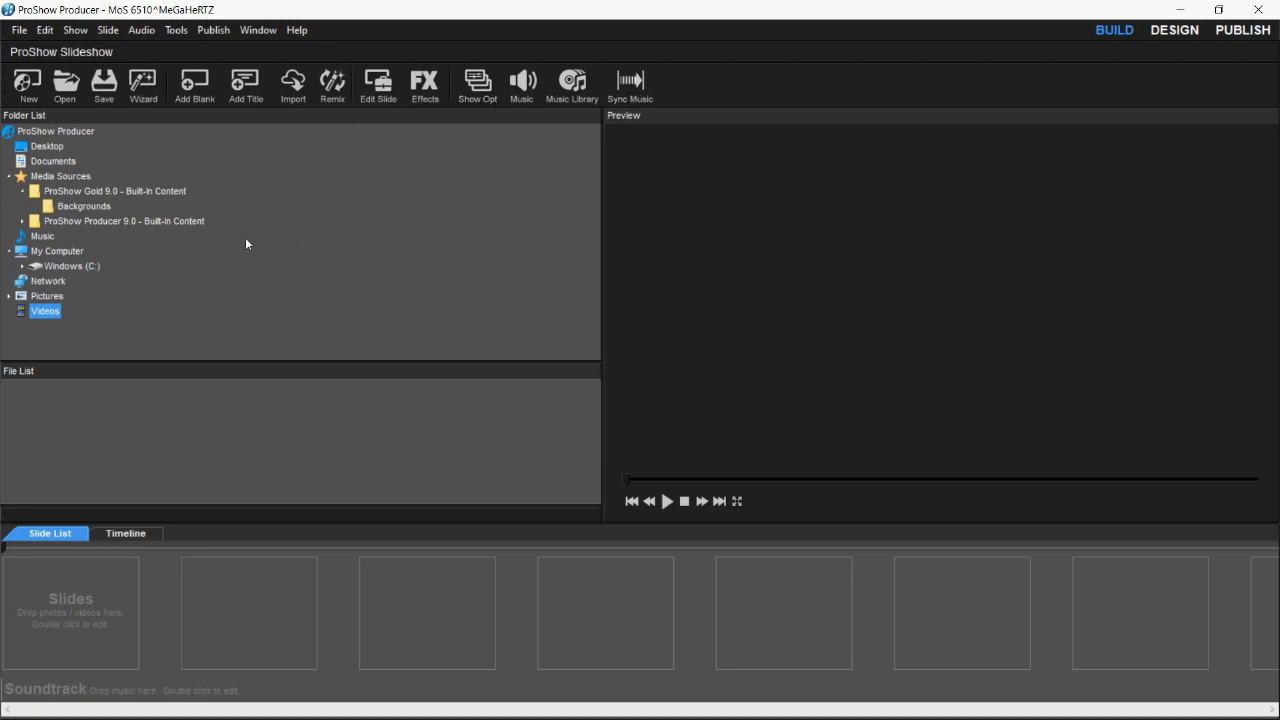
Browse to the THUMBNAILS folder on C: and preview the thumbnail images.
left_click(21, 267)
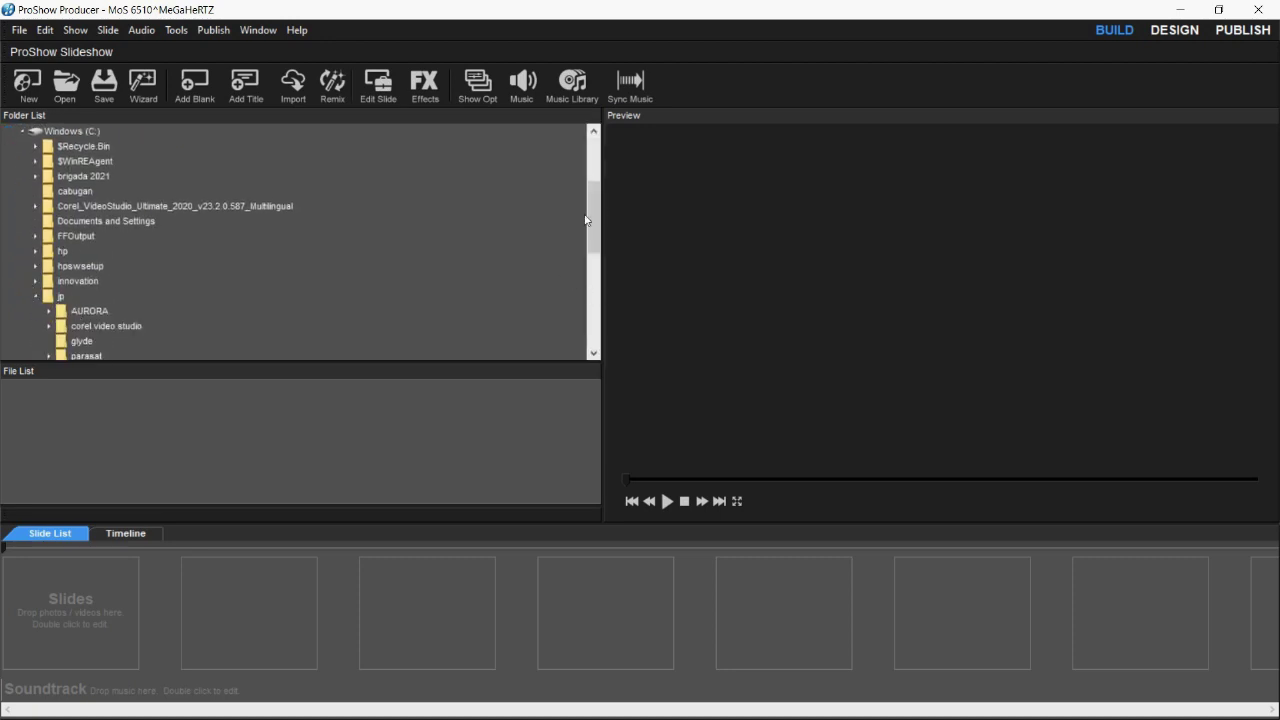
left_click_drag(590, 215, 596, 250)
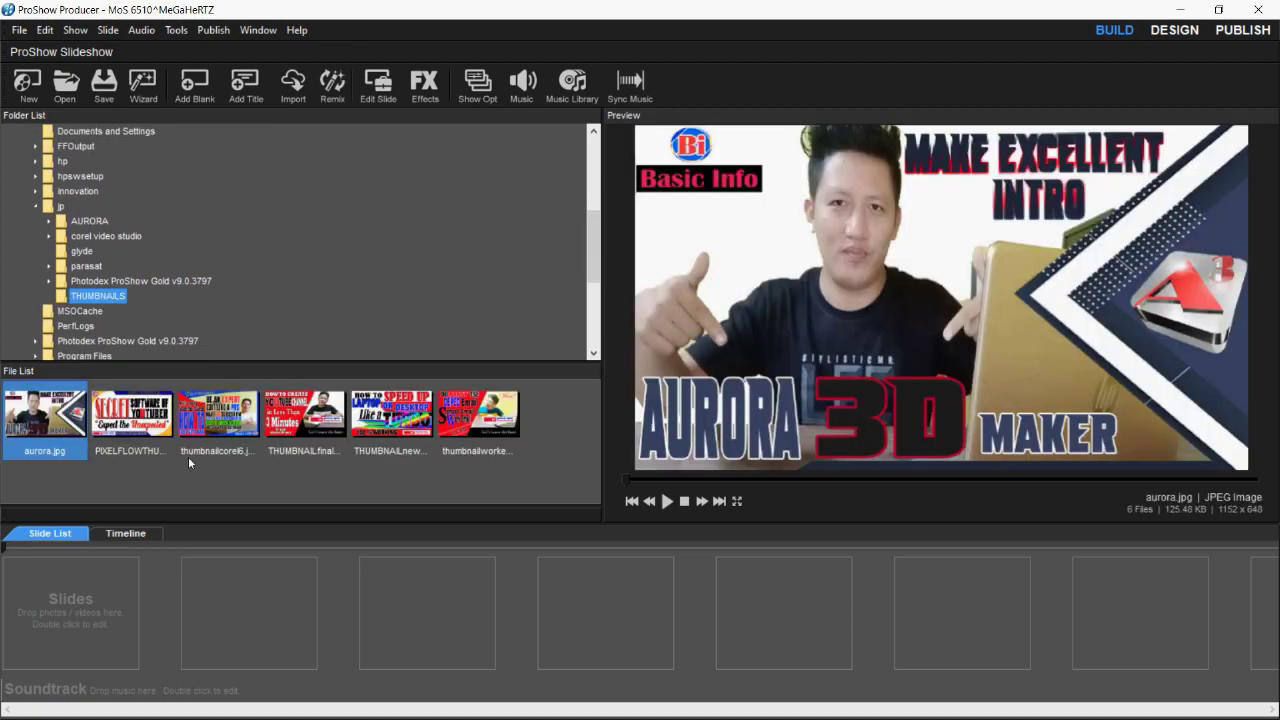
left_click(138, 416)
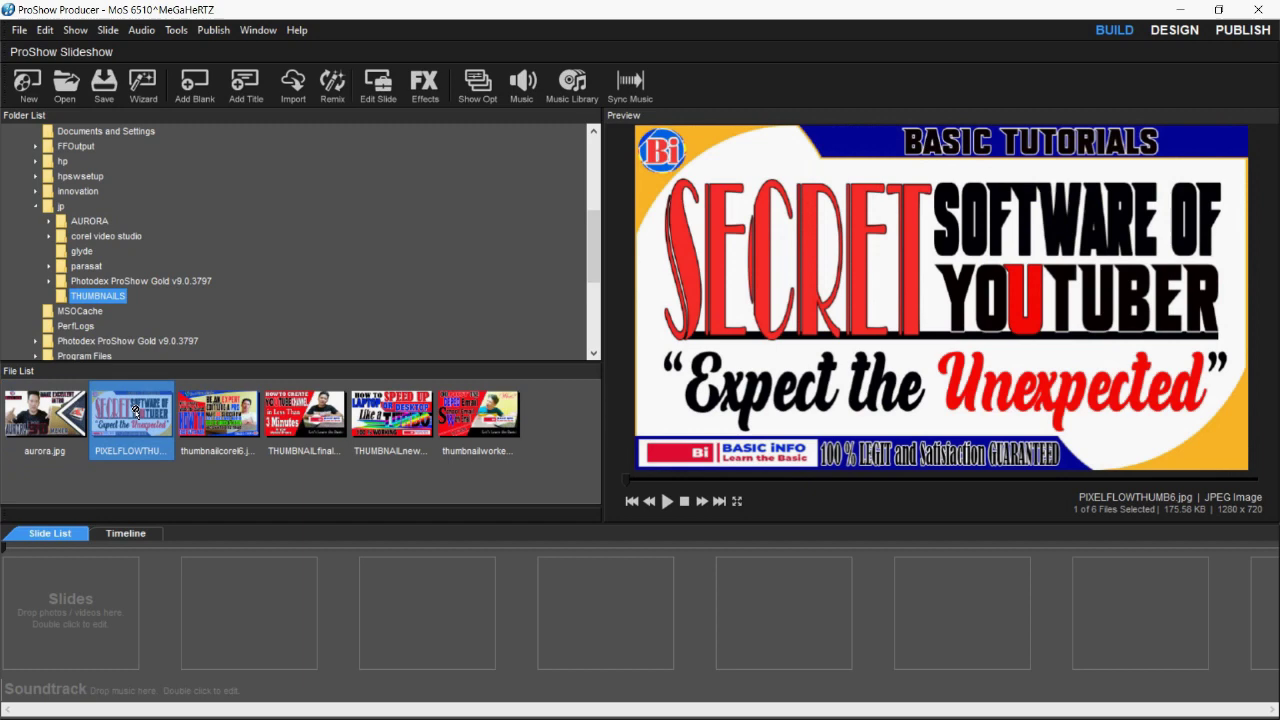
left_click(250, 422)
left_click(340, 416)
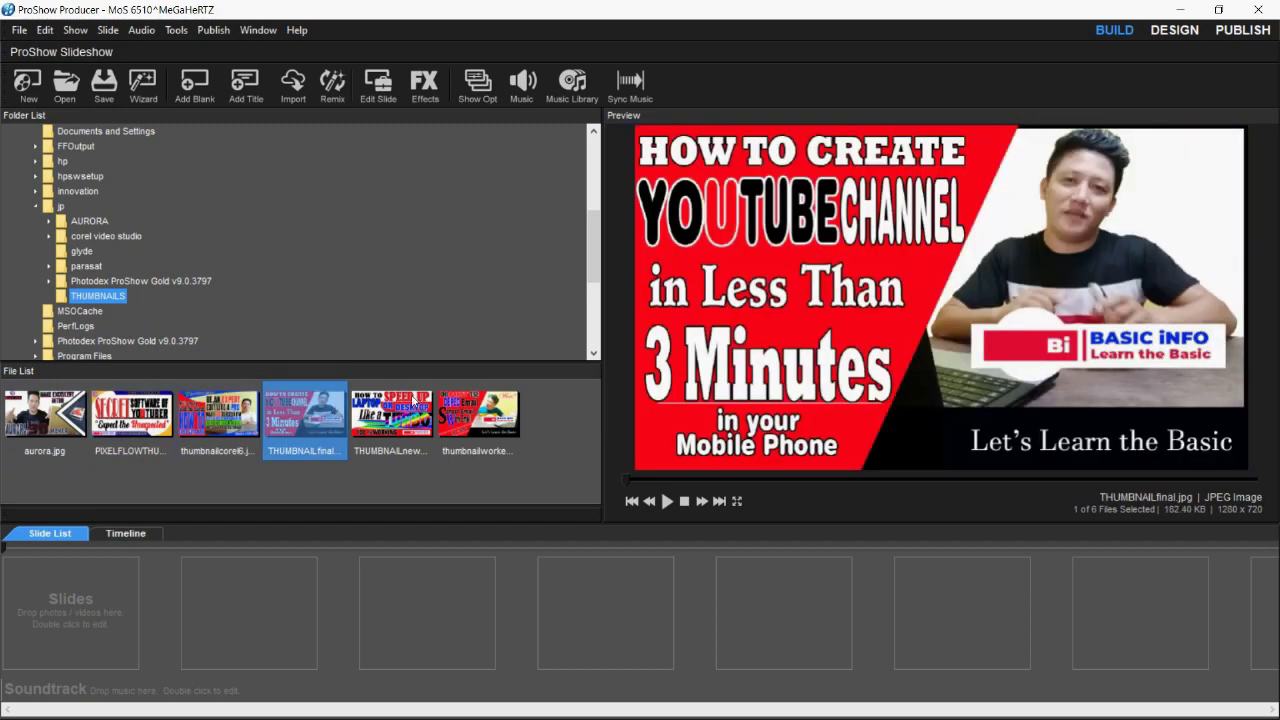
left_click(413, 401)
left_click(482, 405)
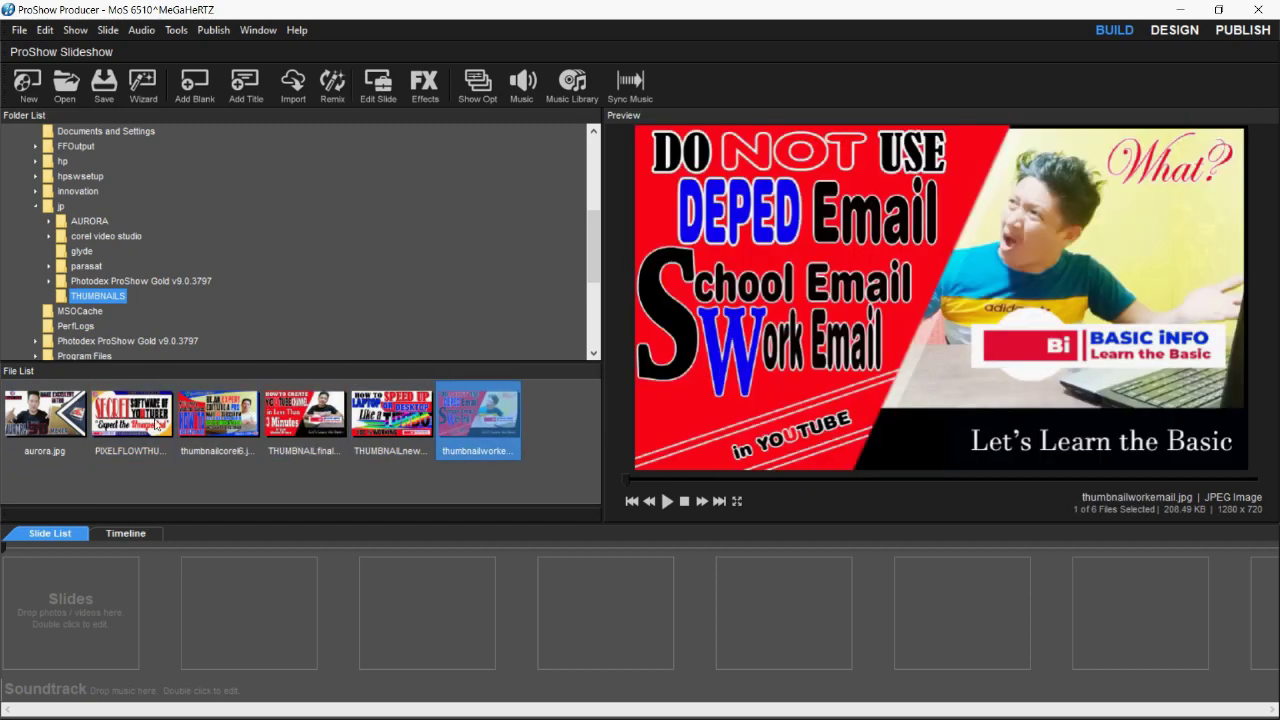
Add aurora.jpg, PIXELFLOWTHUMB6 and thumbnailworkemail as slides 1 to 3.
left_click(25, 418)
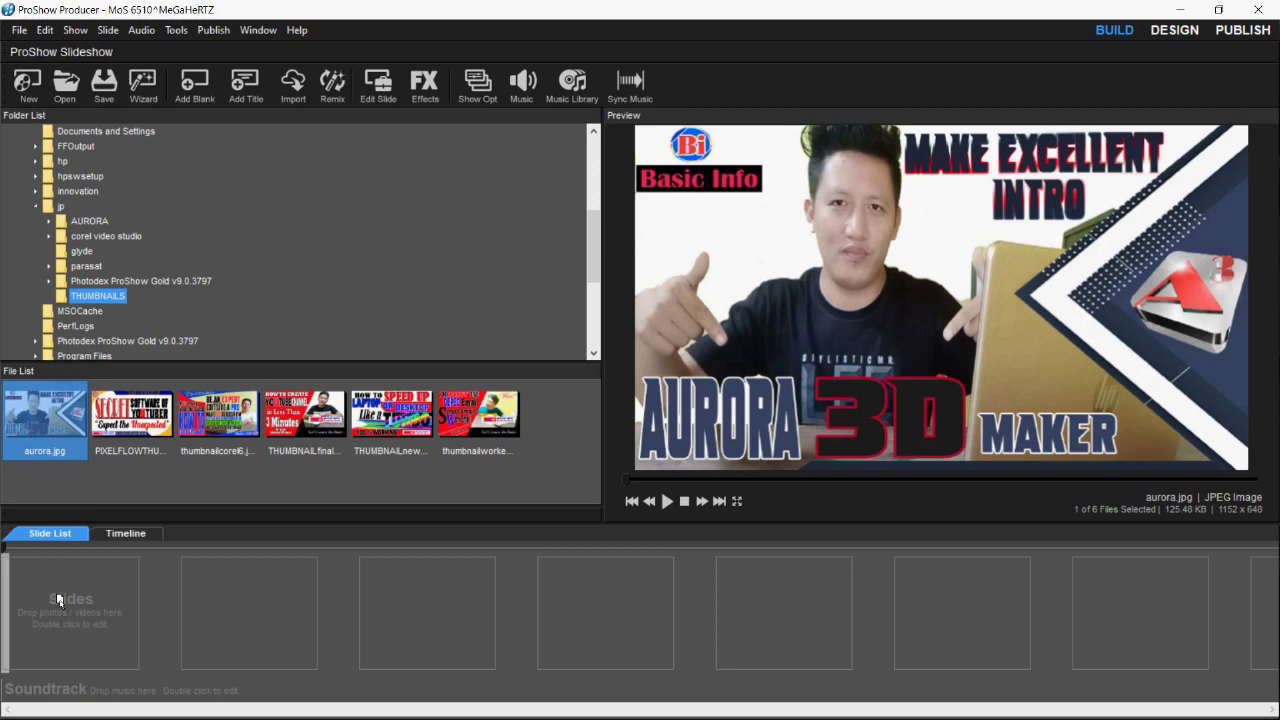
left_click_drag(58, 600, 60, 600)
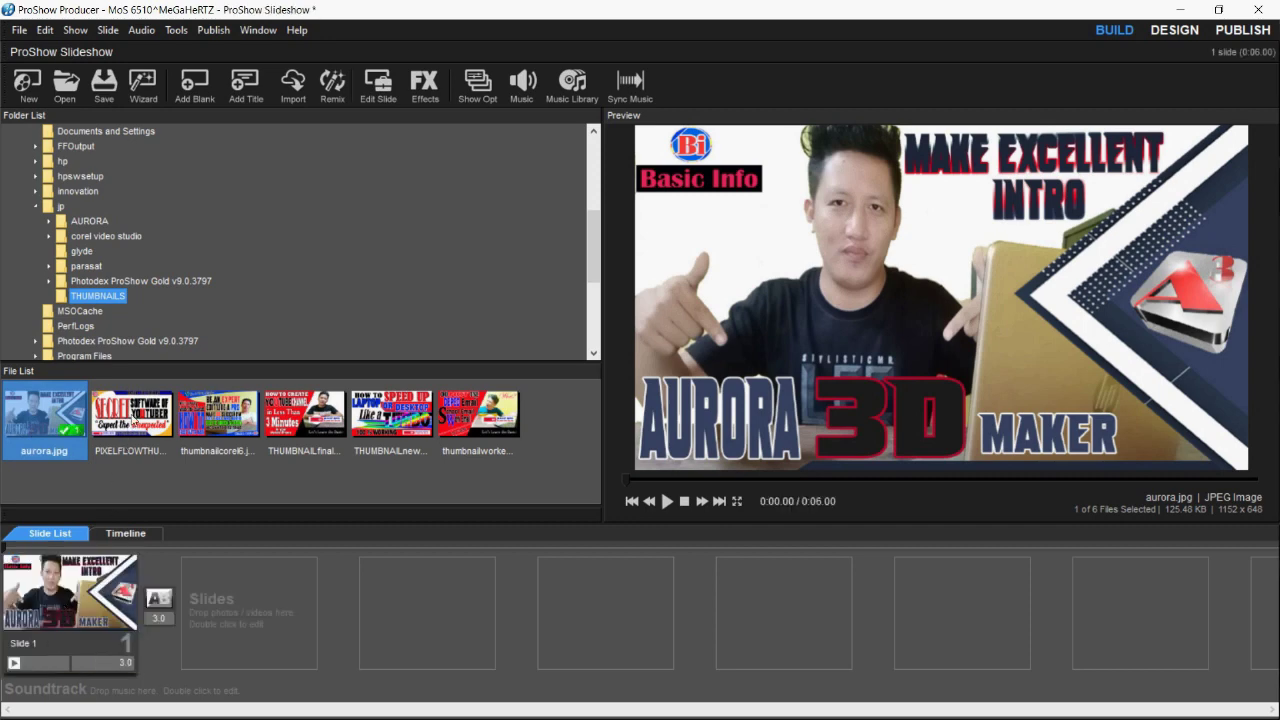
left_click_drag(131, 414, 268, 596)
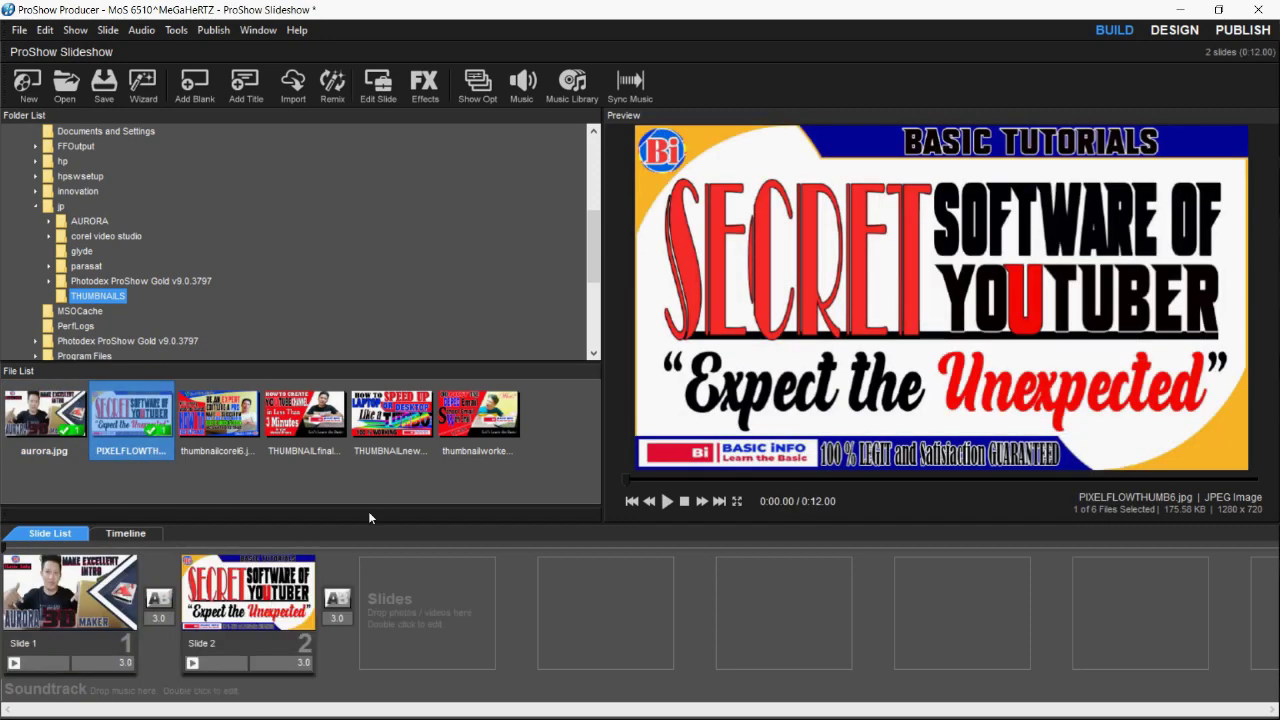
left_click_drag(500, 415, 405, 590)
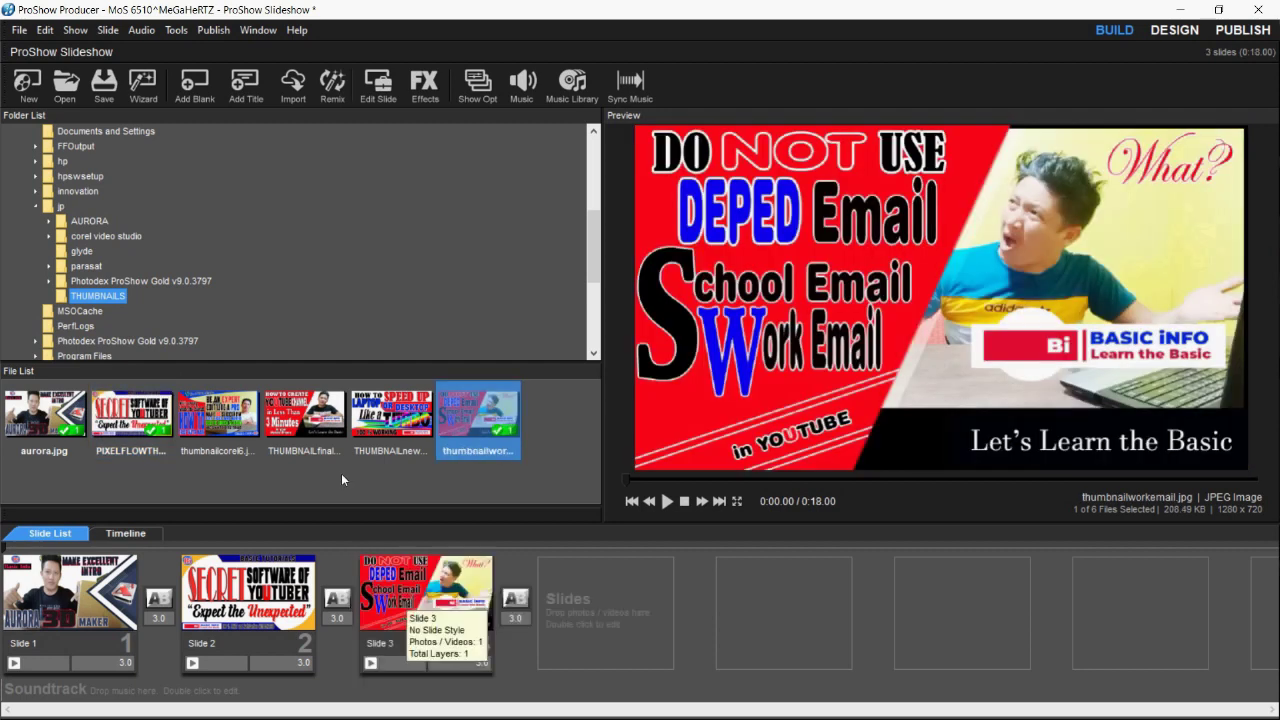
Add THUMBNAILfinal, thumbnailcorel6 and the turbo laptop thumbnail as slides 4 to 6.
left_click(297, 404)
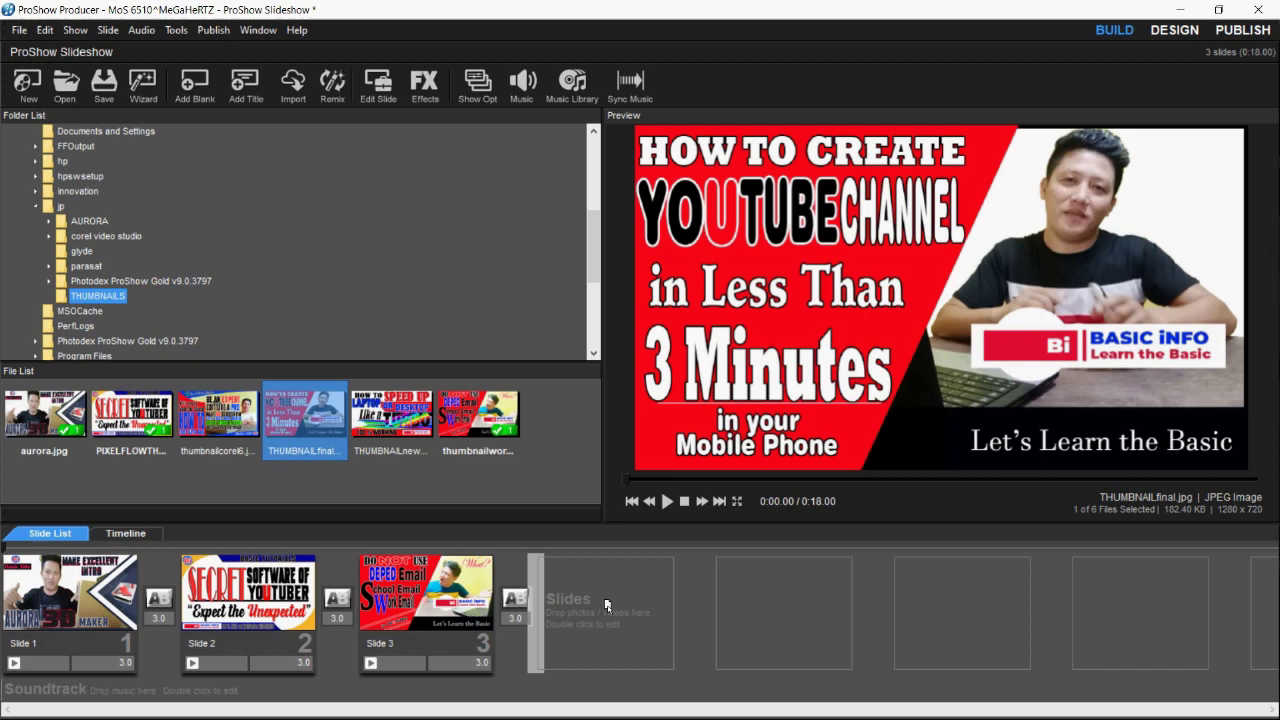
left_click_drag(606, 604, 610, 612)
left_click_drag(240, 420, 757, 597)
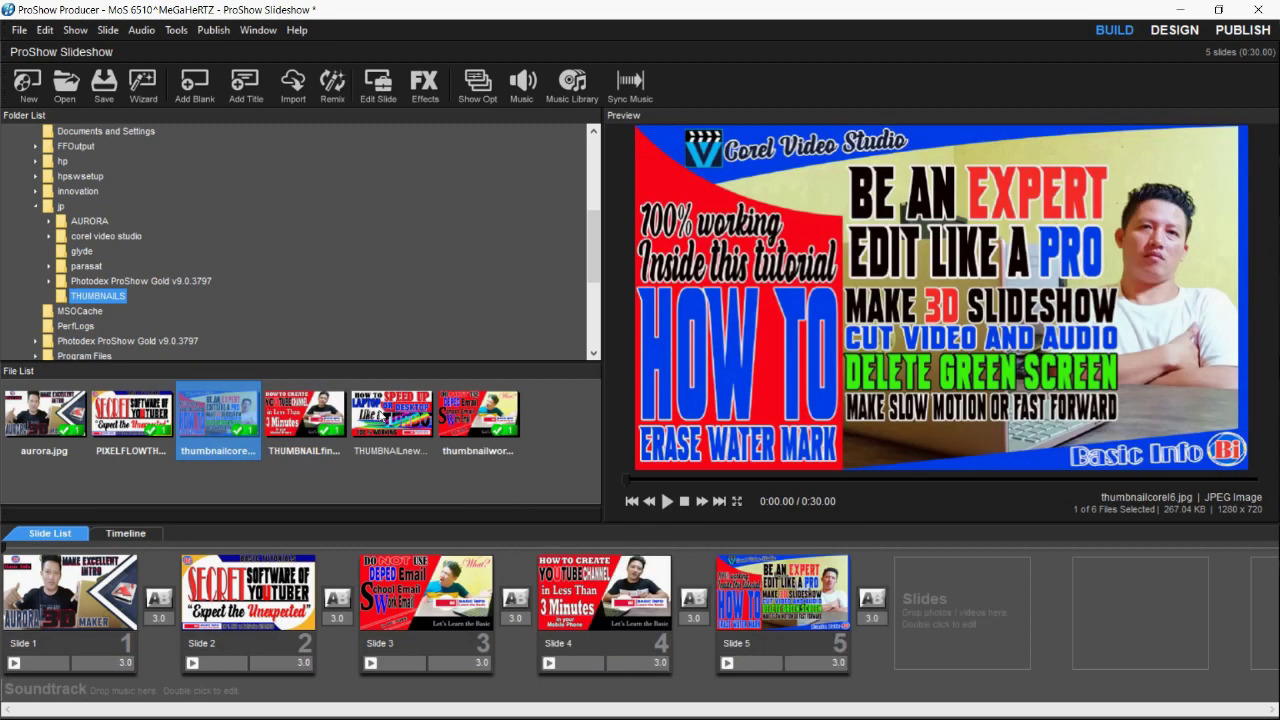
left_click(385, 416)
left_click_drag(945, 628, 947, 635)
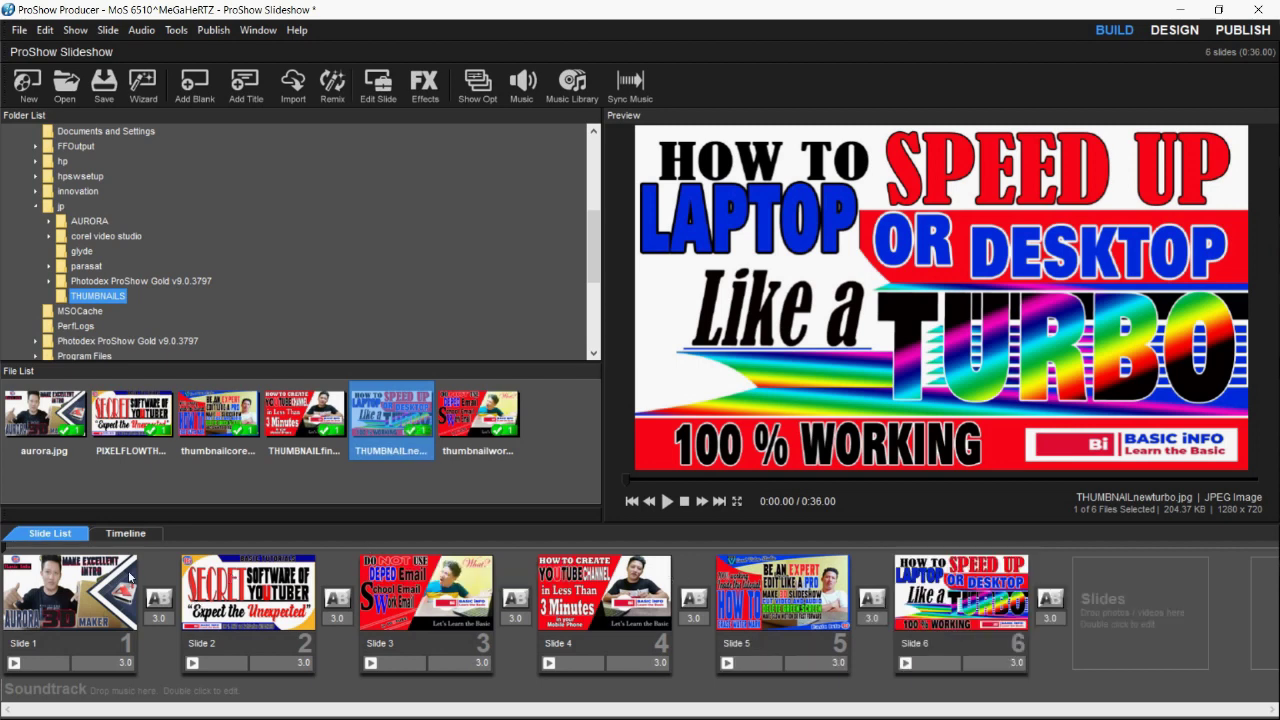
left_click(97, 597)
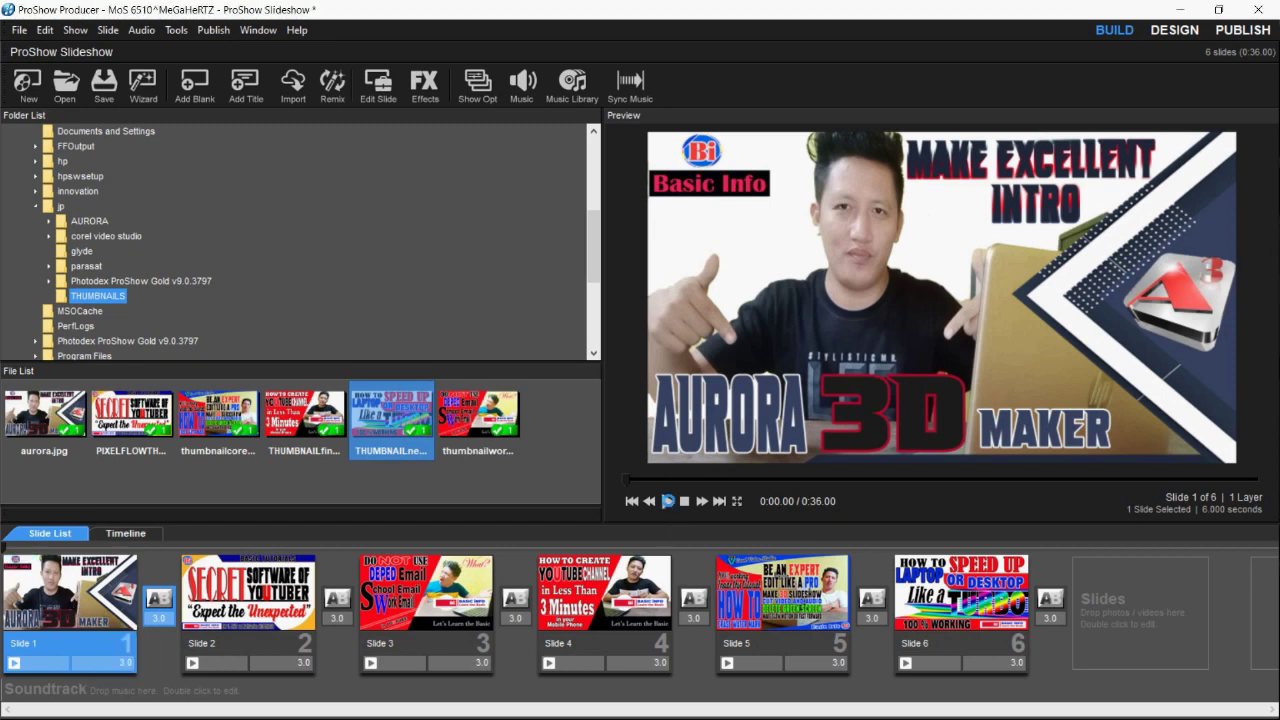
left_click(668, 501)
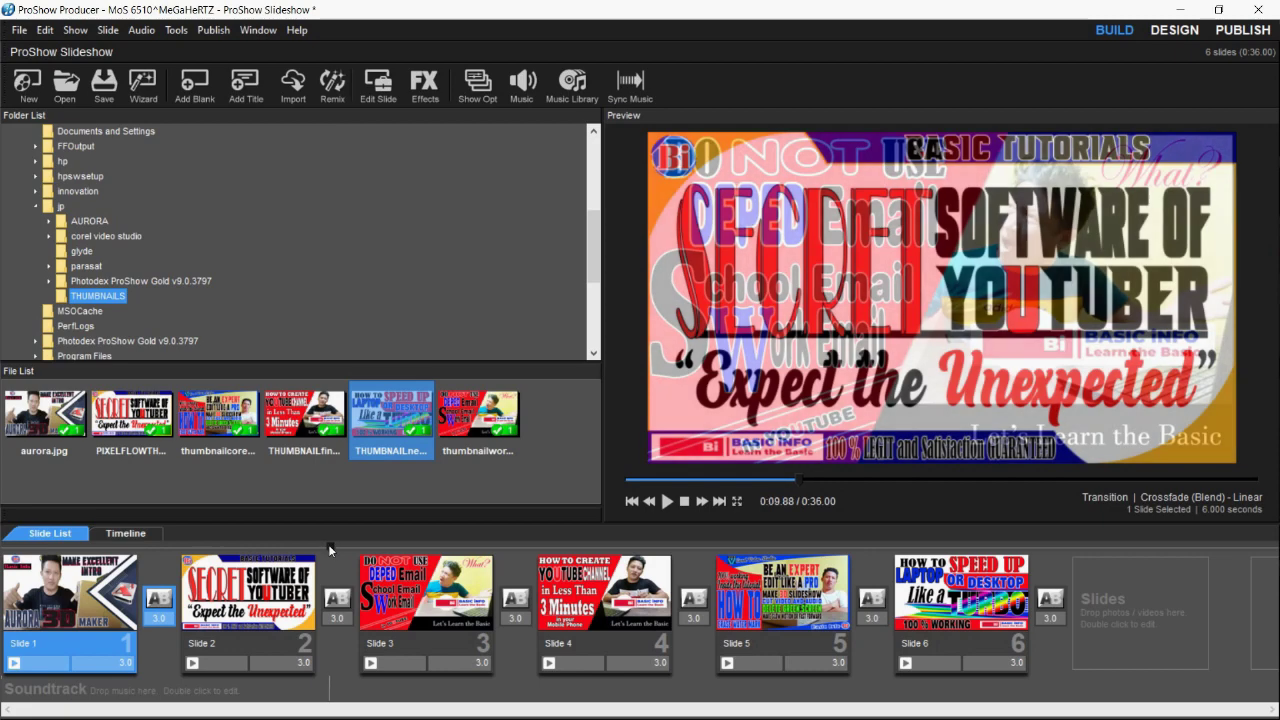
left_click_drag(332, 546, 115, 545)
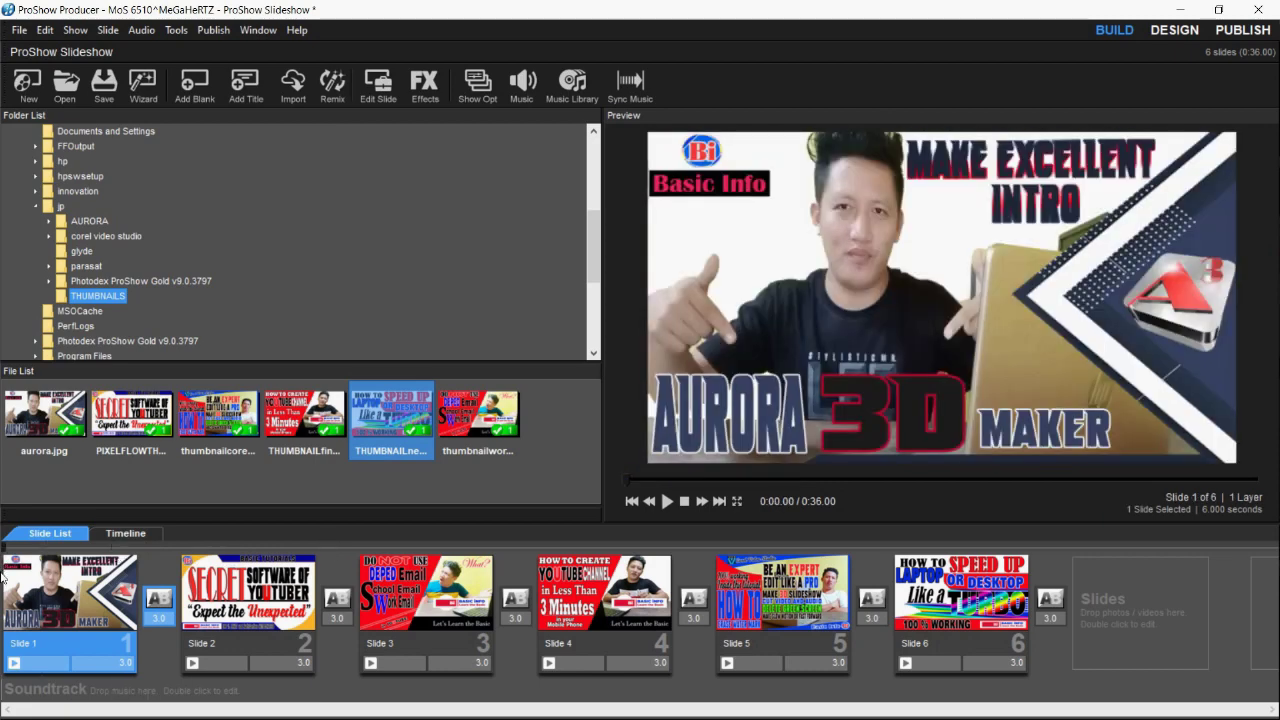
left_click_drag(47, 622, 61, 621)
Apply the Motion 3D style Depth Pan Dark 1 to slide 1, confirming the replacement.
double_click(61, 614)
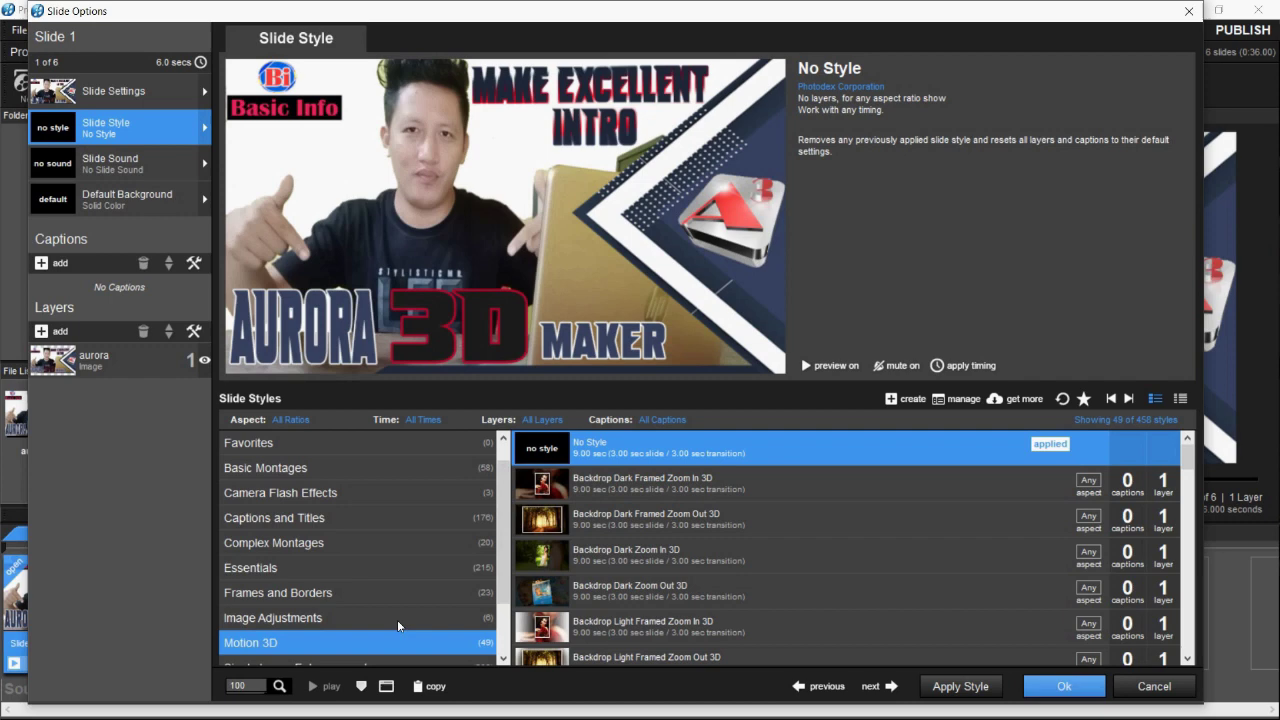
left_click(288, 620)
left_click_drag(1187, 460, 1191, 491)
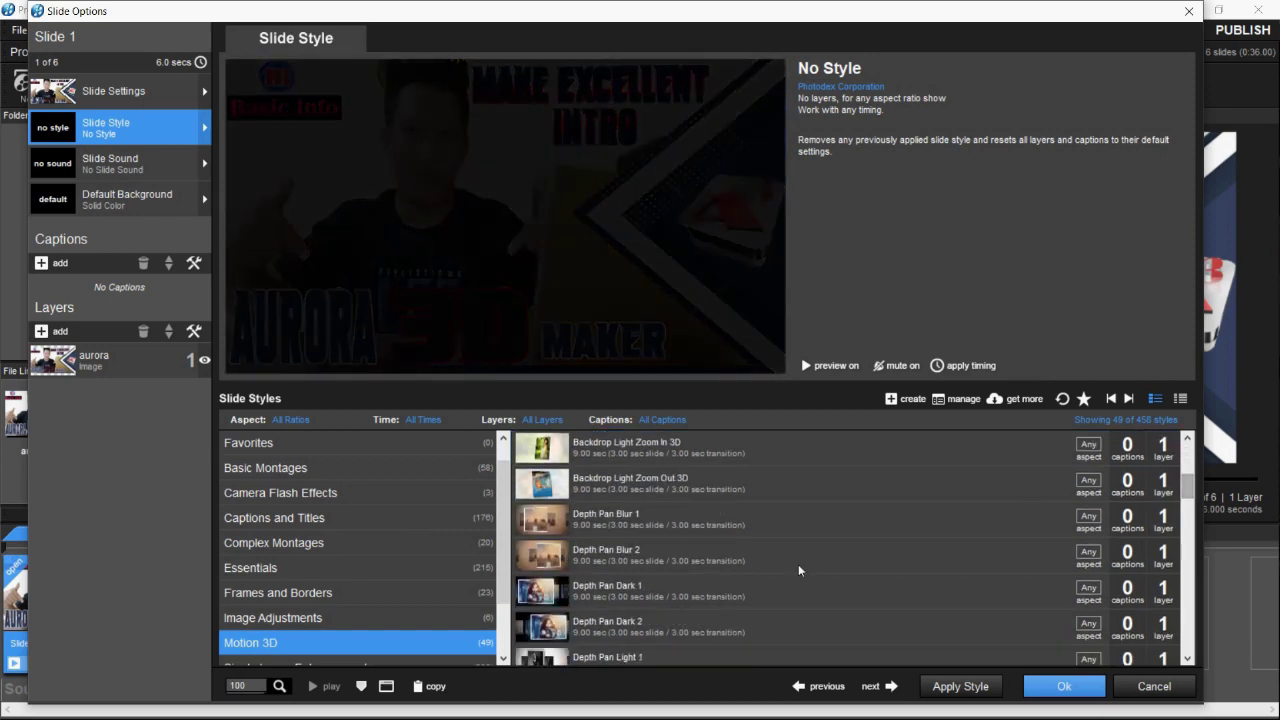
left_click(675, 591)
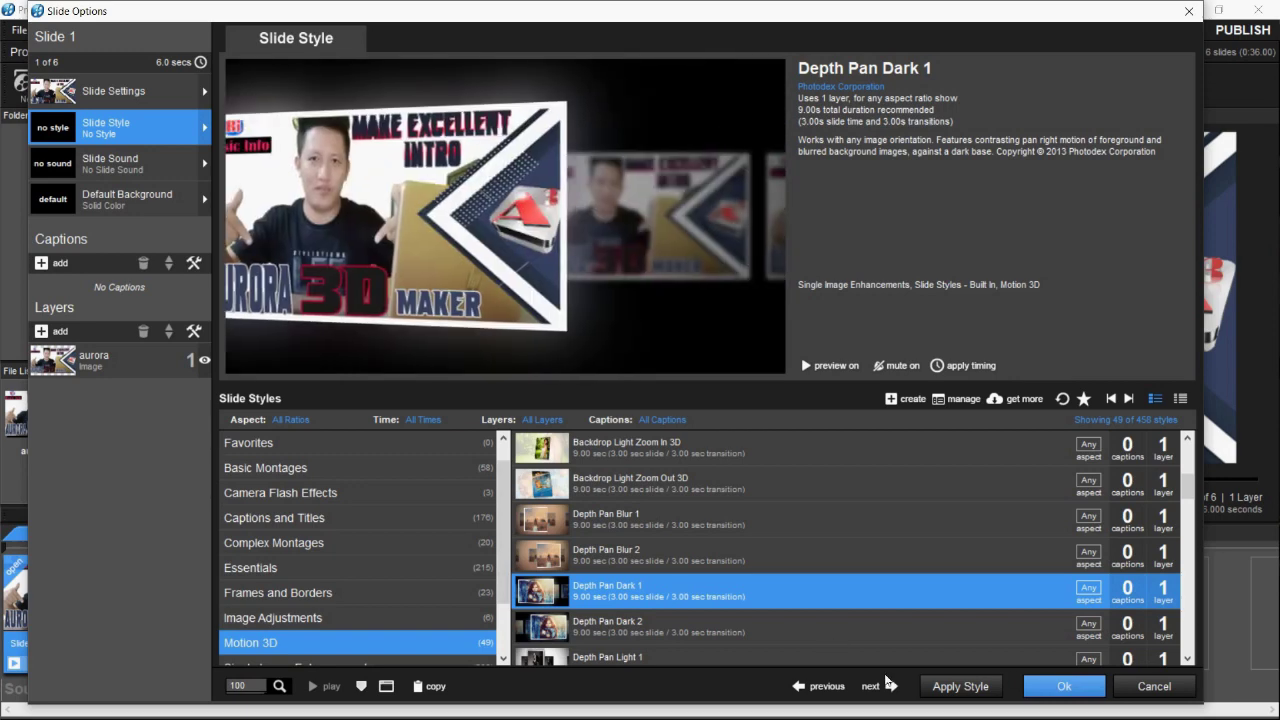
left_click(962, 685)
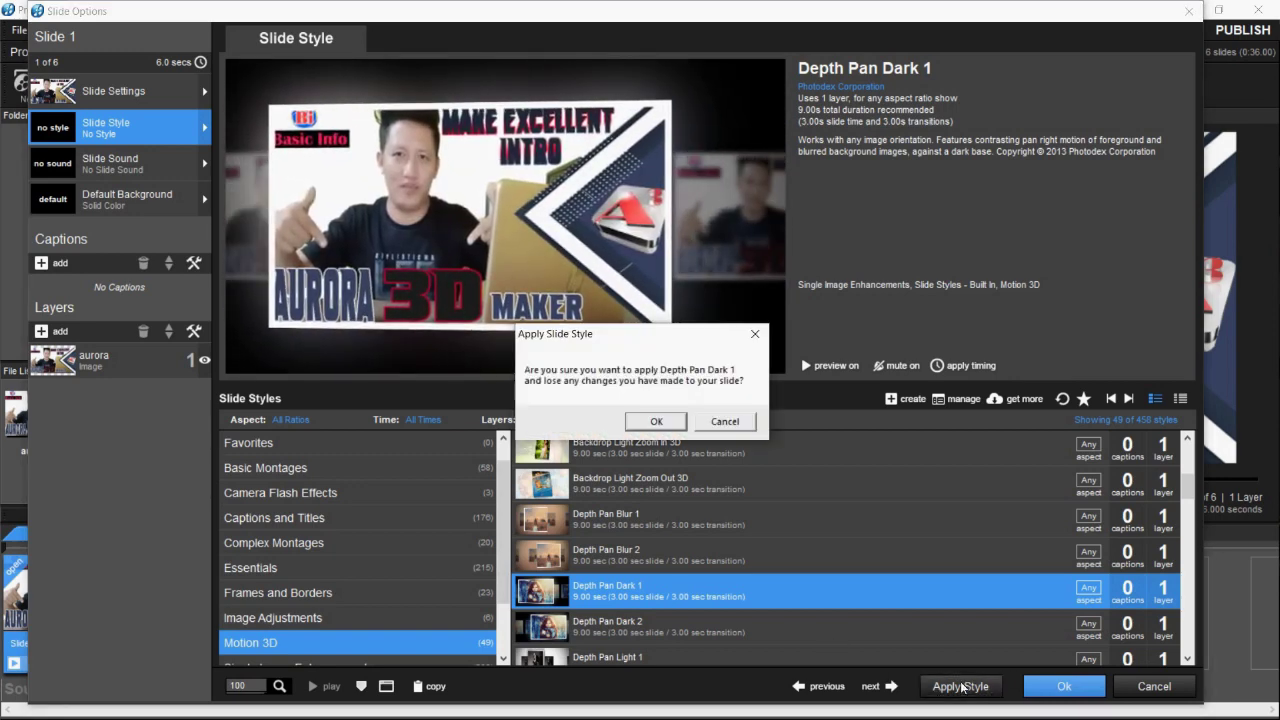
left_click(655, 424)
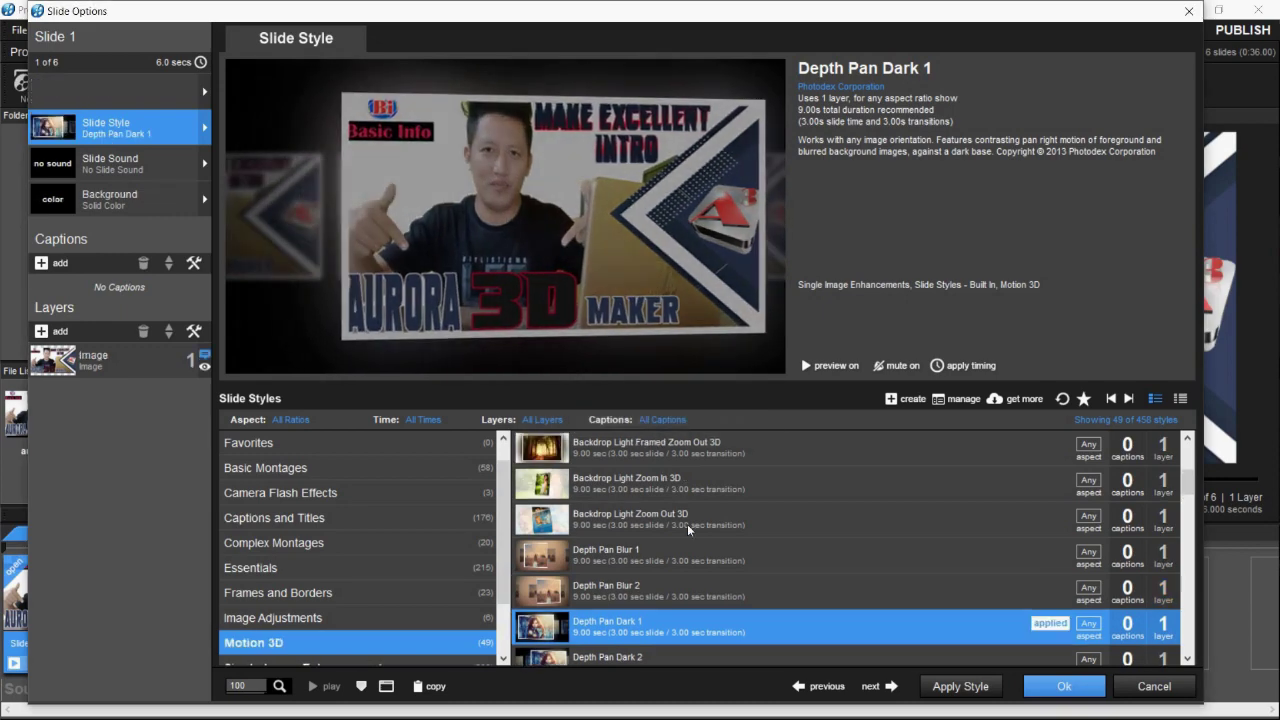
left_click(1065, 686)
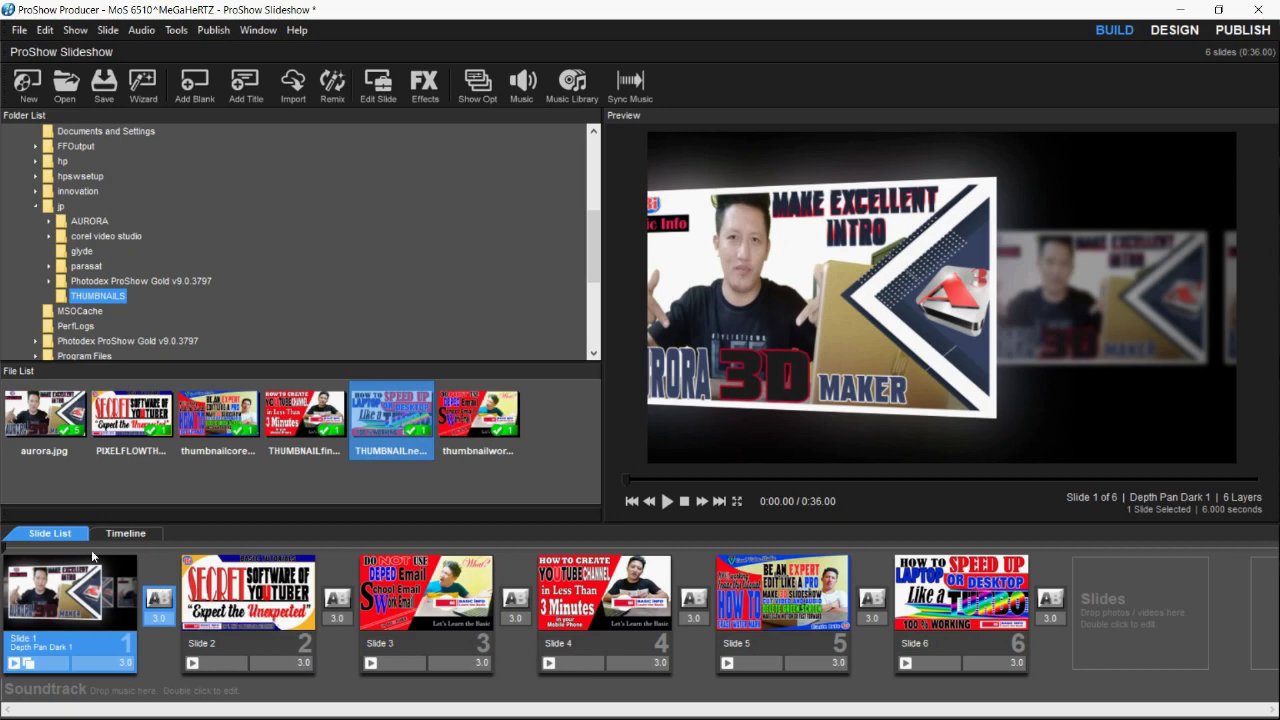
Preview slide 1, set its outgoing transition to Inverted Tracks 3D - Left, and replay.
left_click(667, 501)
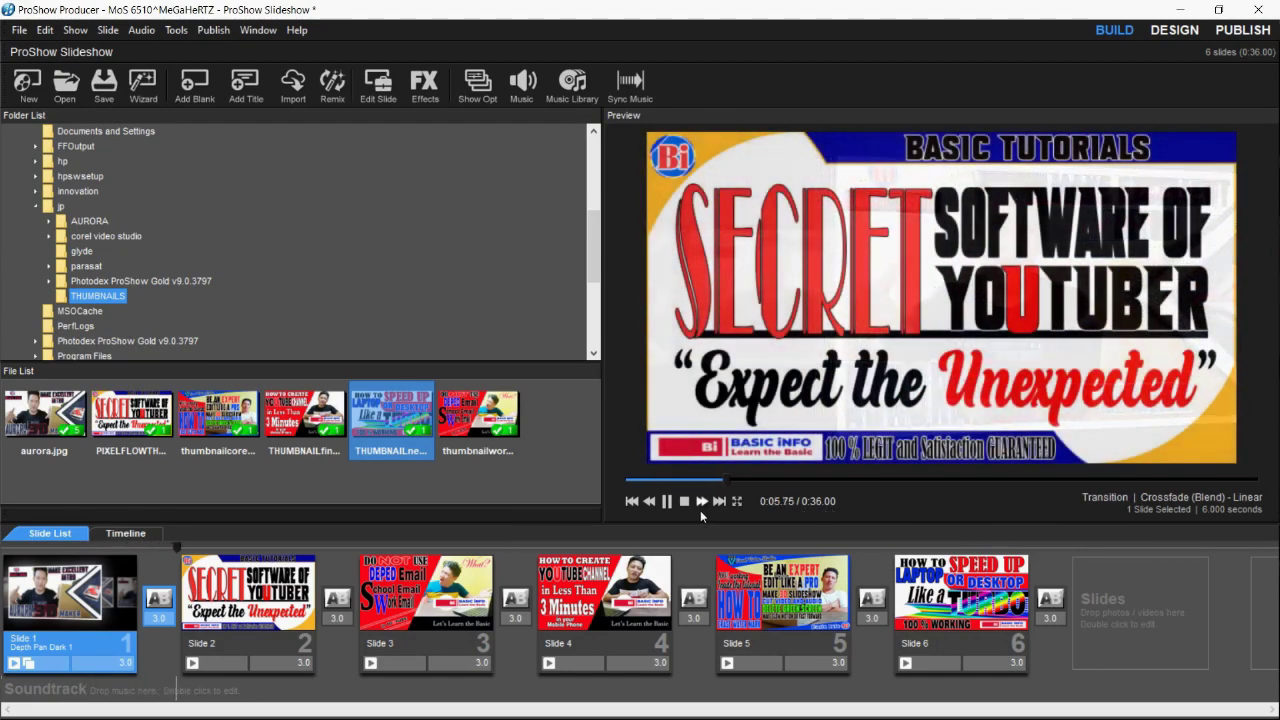
key("space")
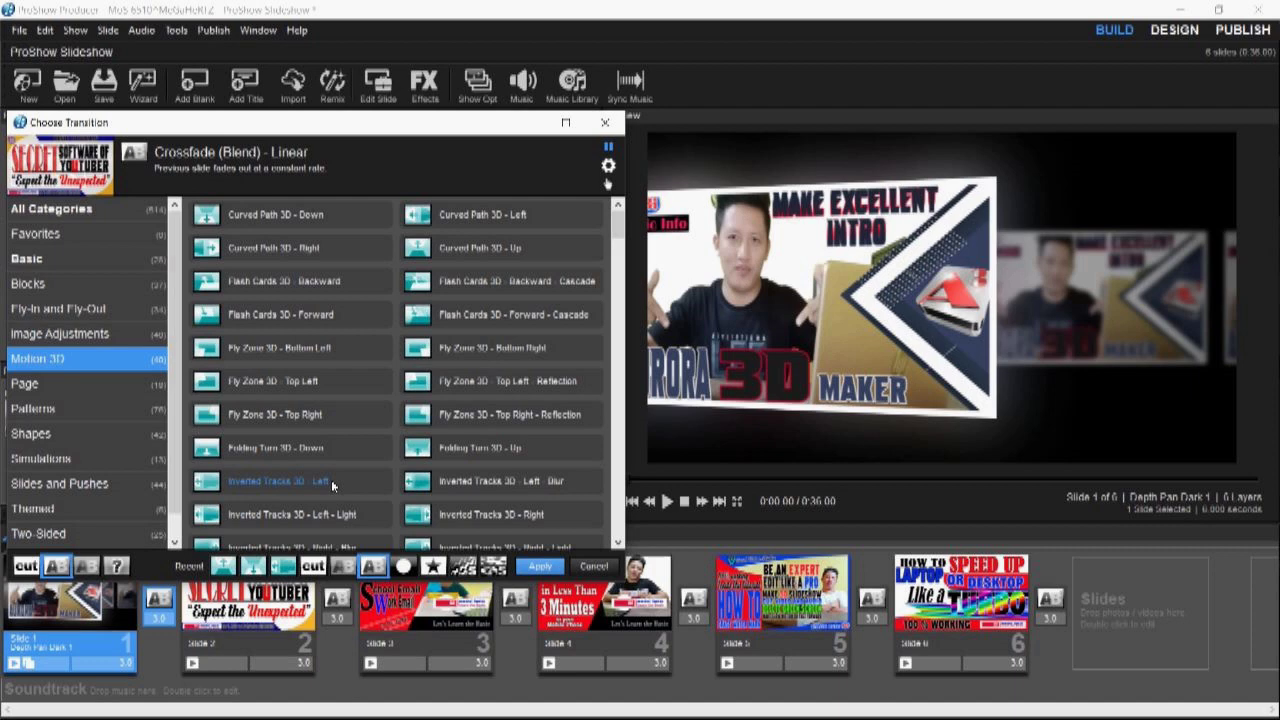
left_click(331, 482)
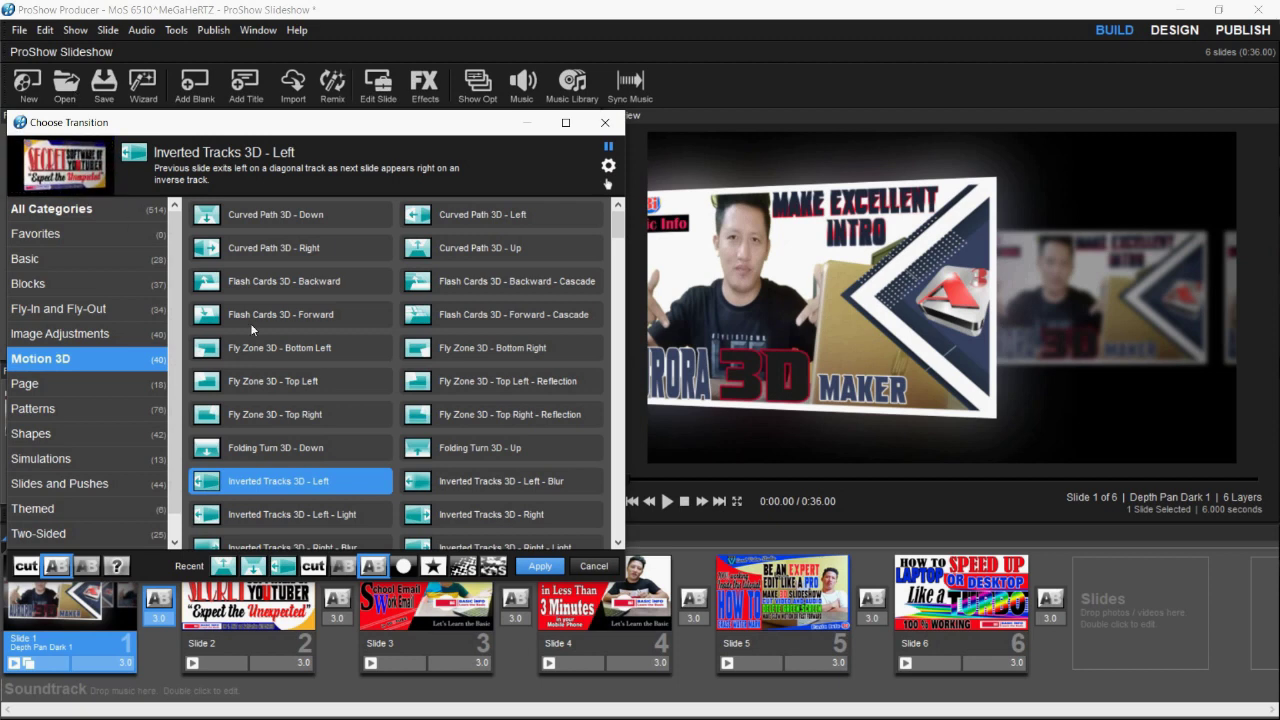
left_click(539, 567)
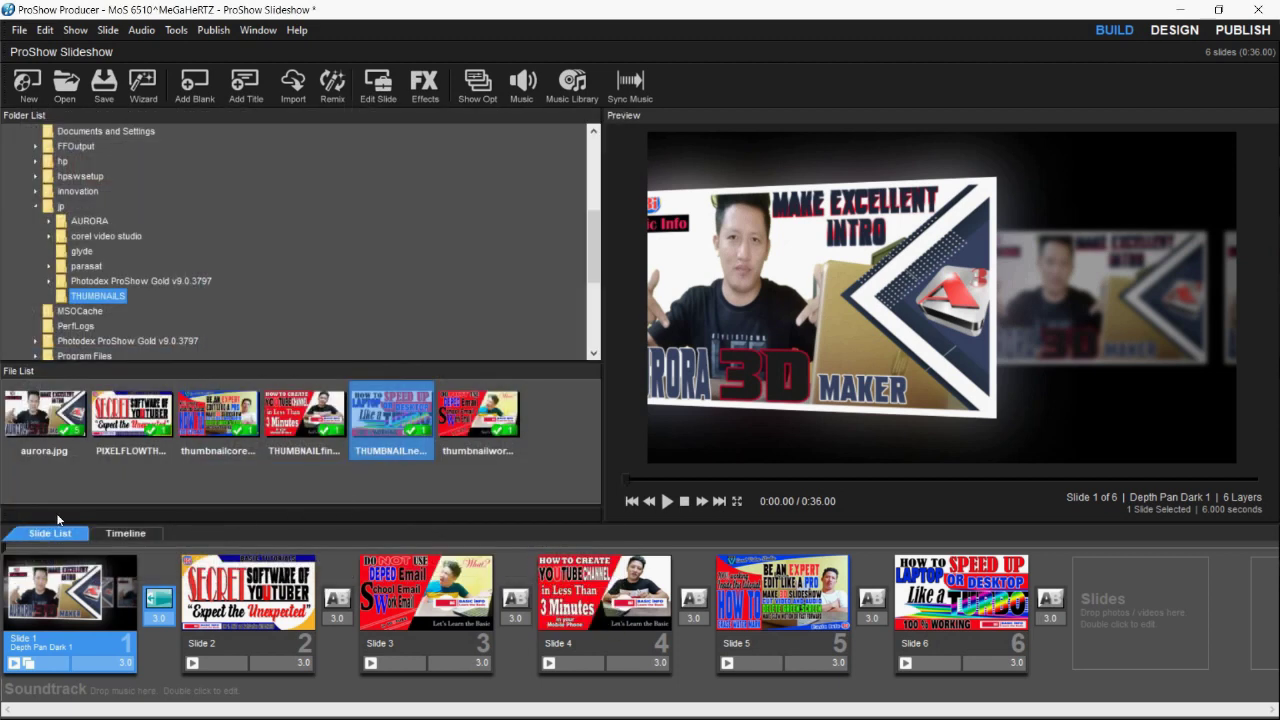
left_click(668, 501)
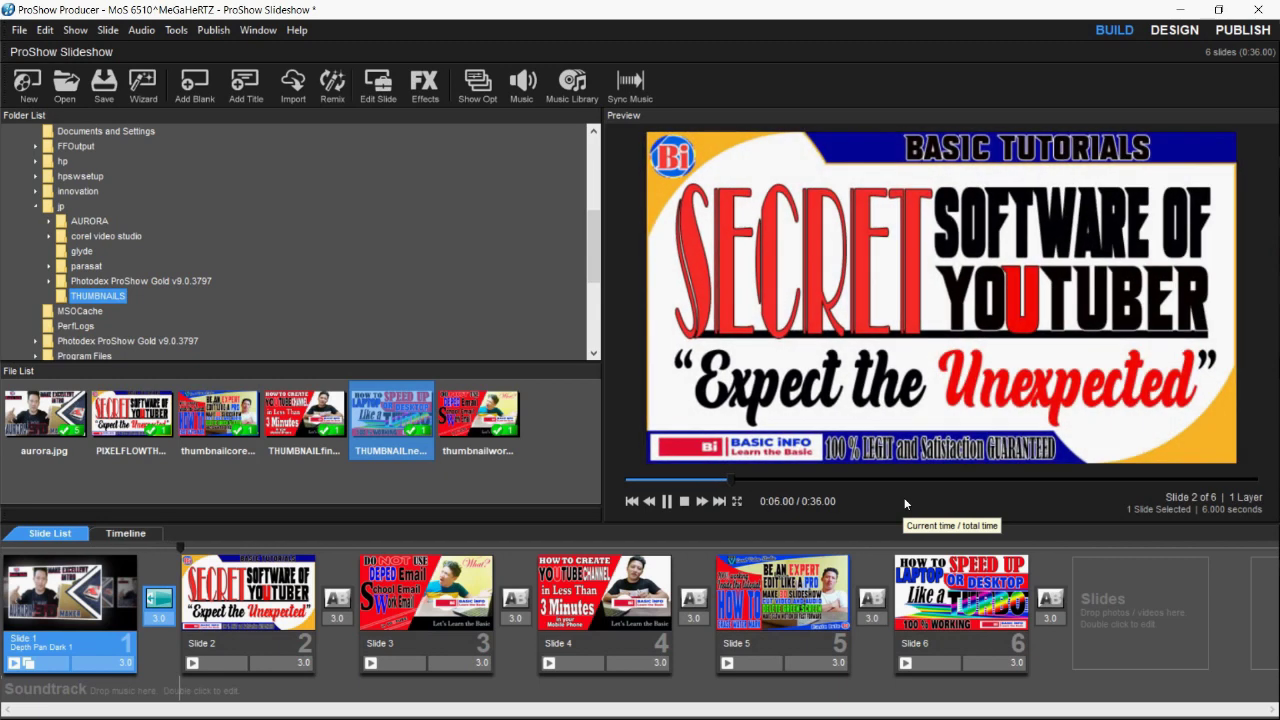
key("space")
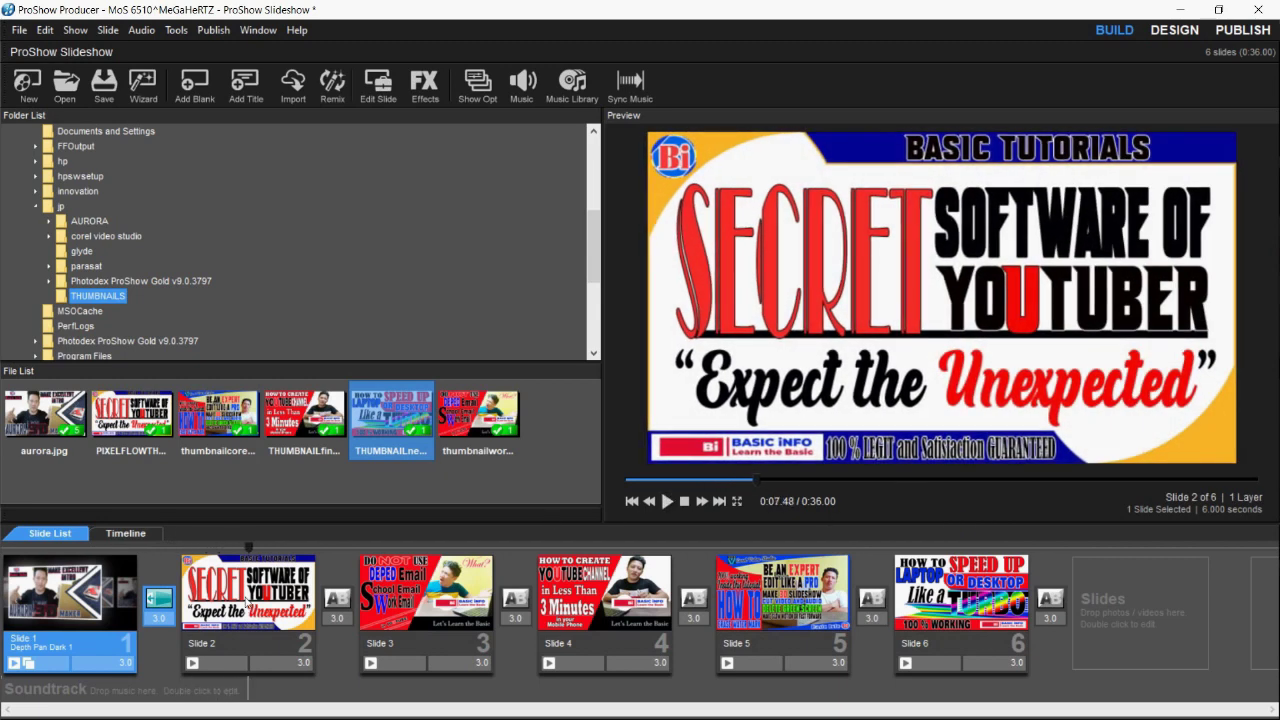
Apply the Motion 3D style Depth Pan Dark 2 to slide 2, confirming the replacement.
double_click(247, 604)
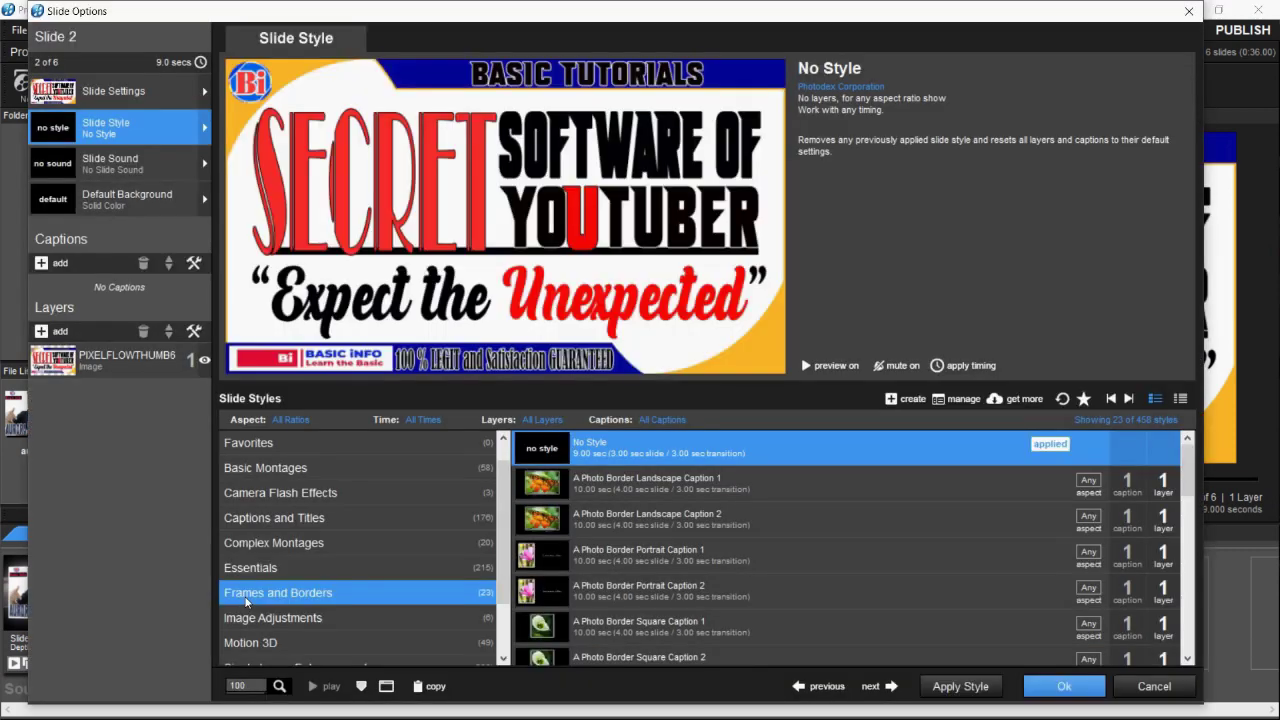
left_click(250, 642)
left_click(1188, 658)
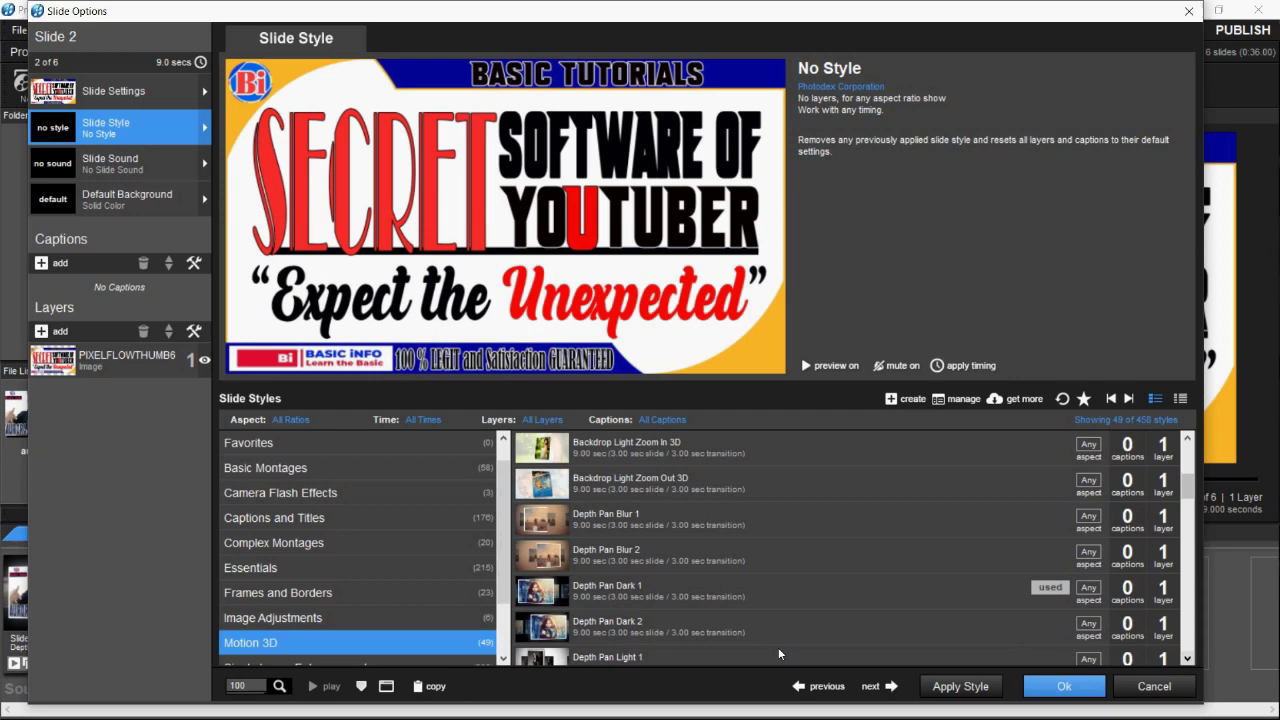
left_click(664, 627)
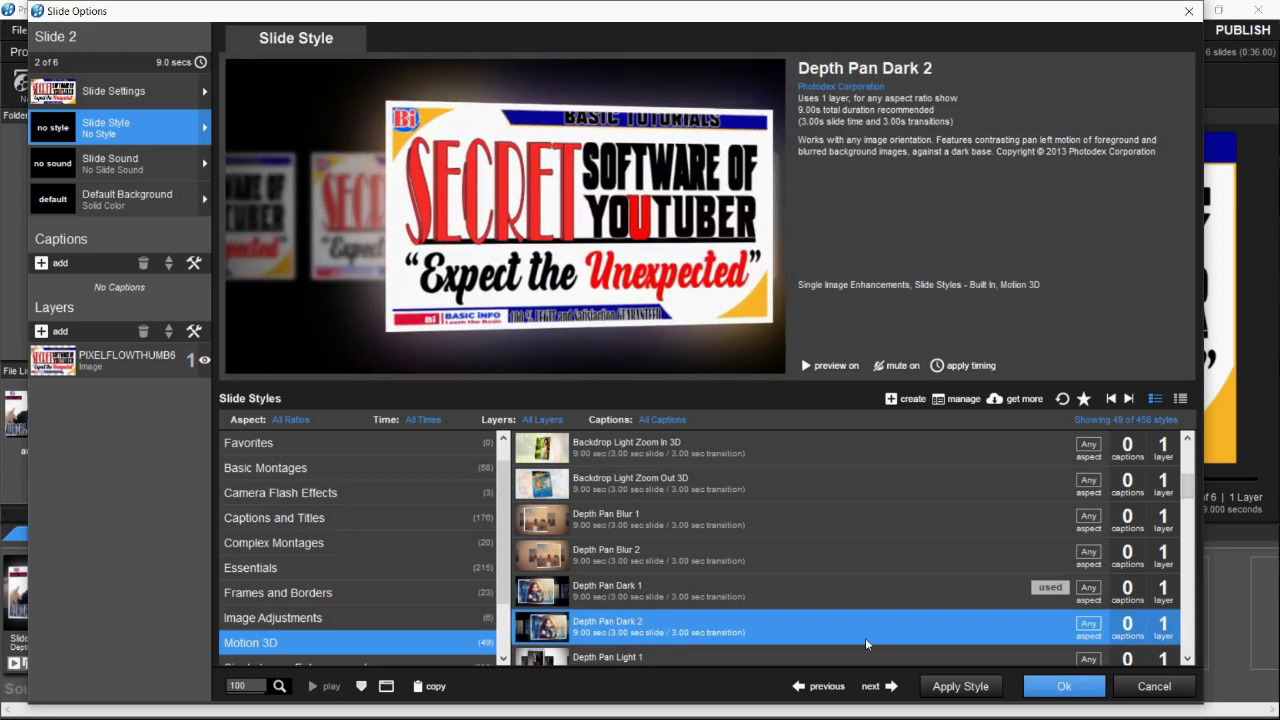
left_click(968, 687)
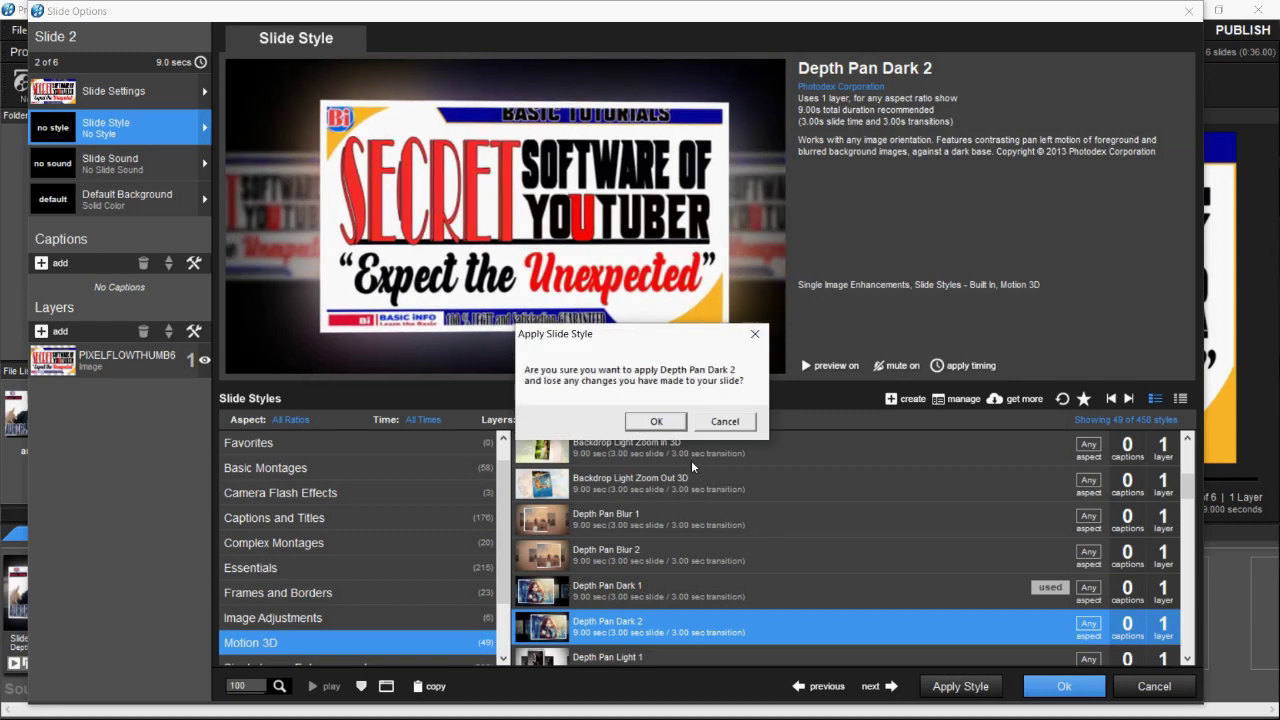
key("Return")
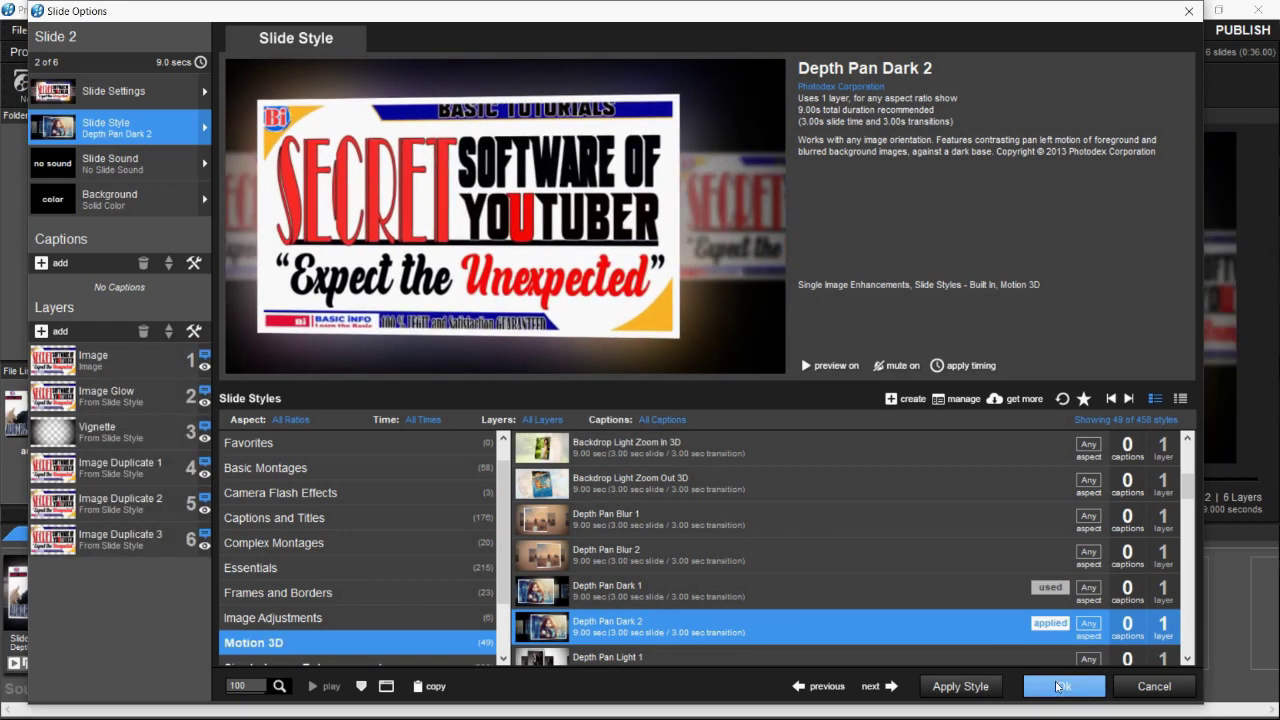
left_click(1064, 686)
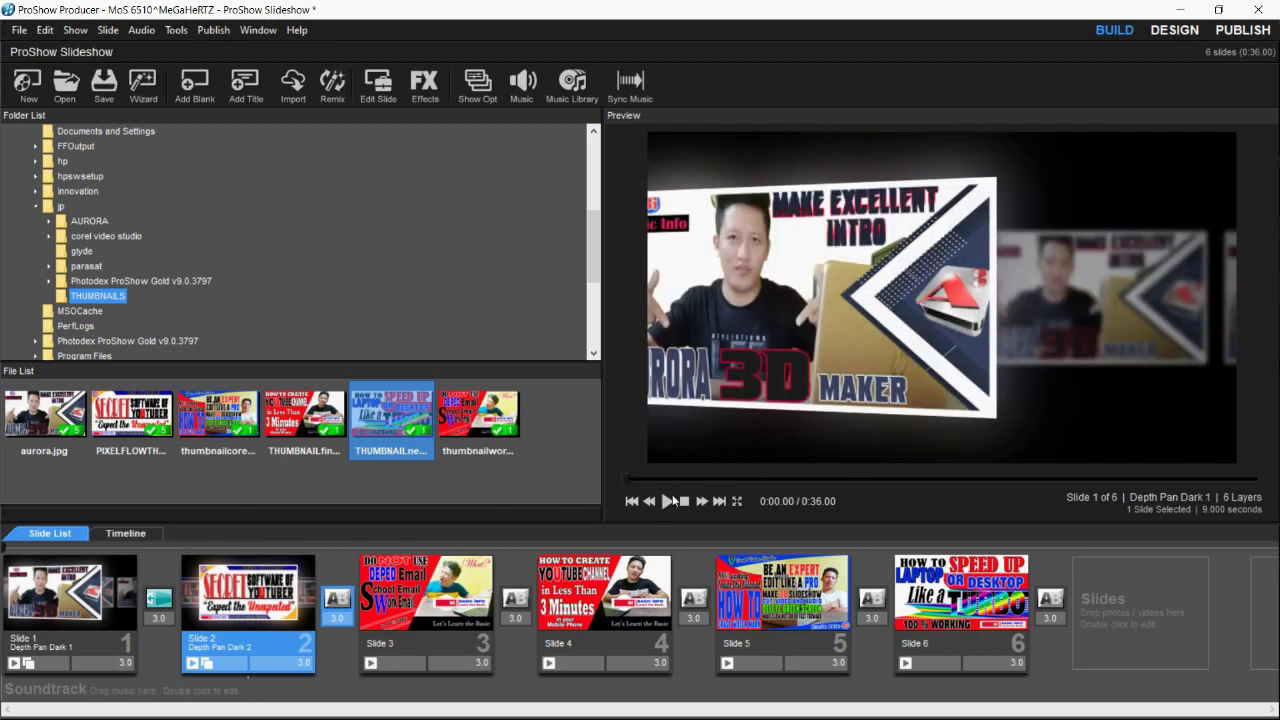
Preview the show, then apply Curved Path 3D - Down between slides 2 and 3.
left_click(666, 501)
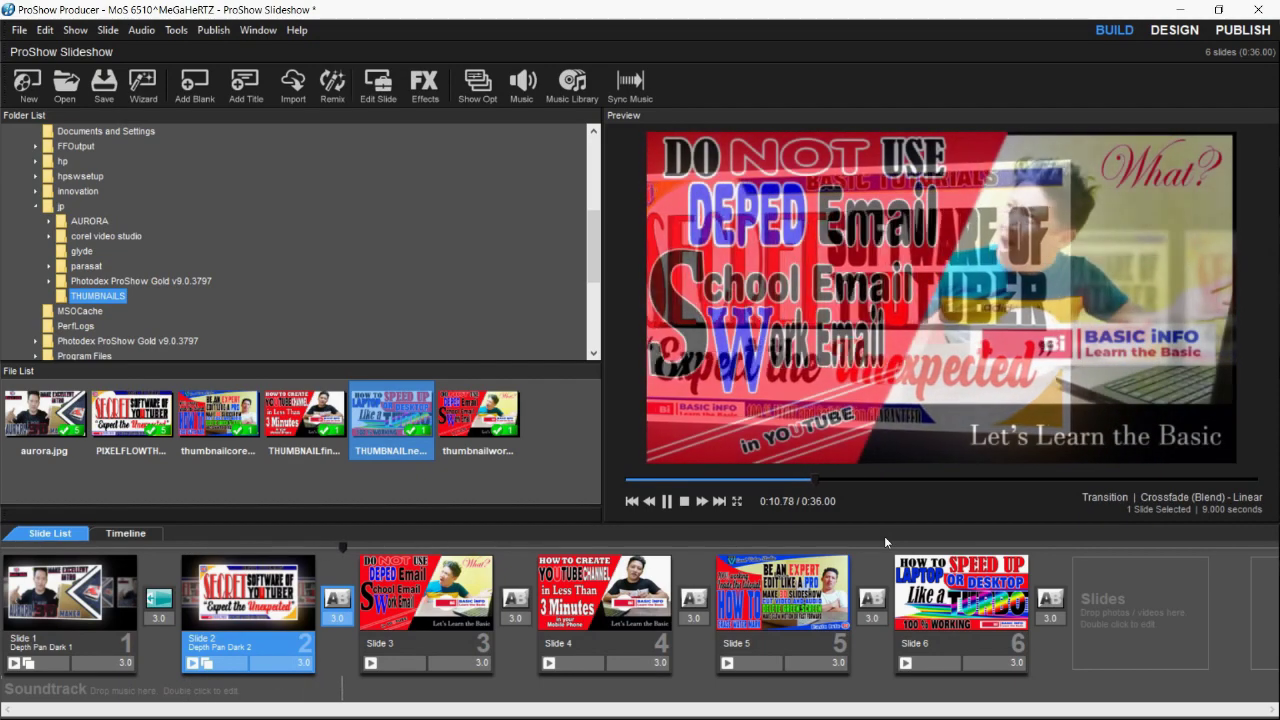
key("space")
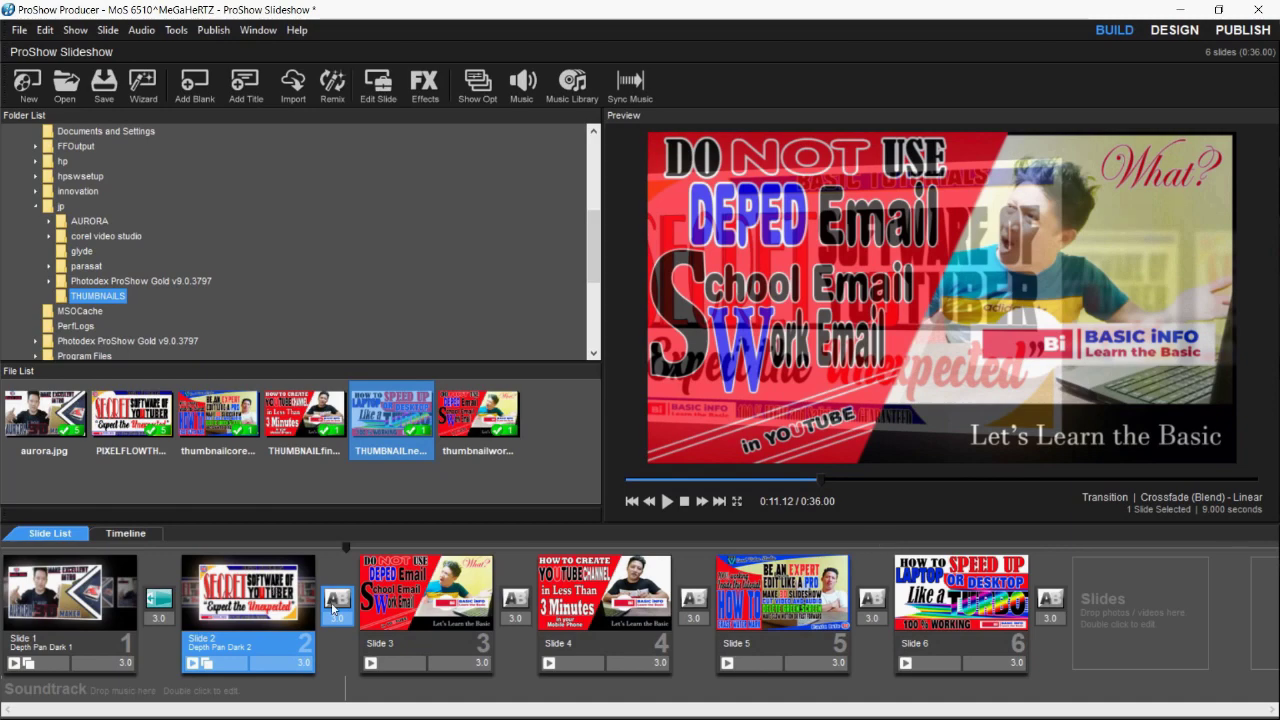
left_click(335, 606)
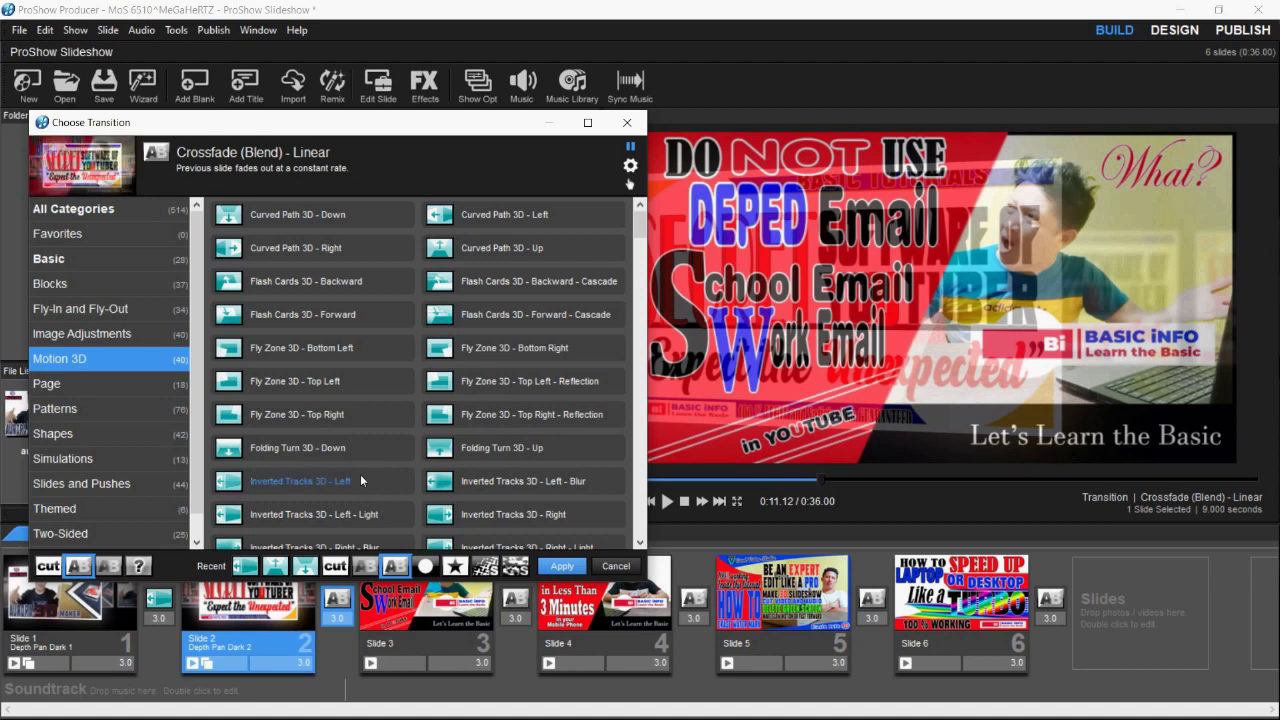
left_click(328, 220)
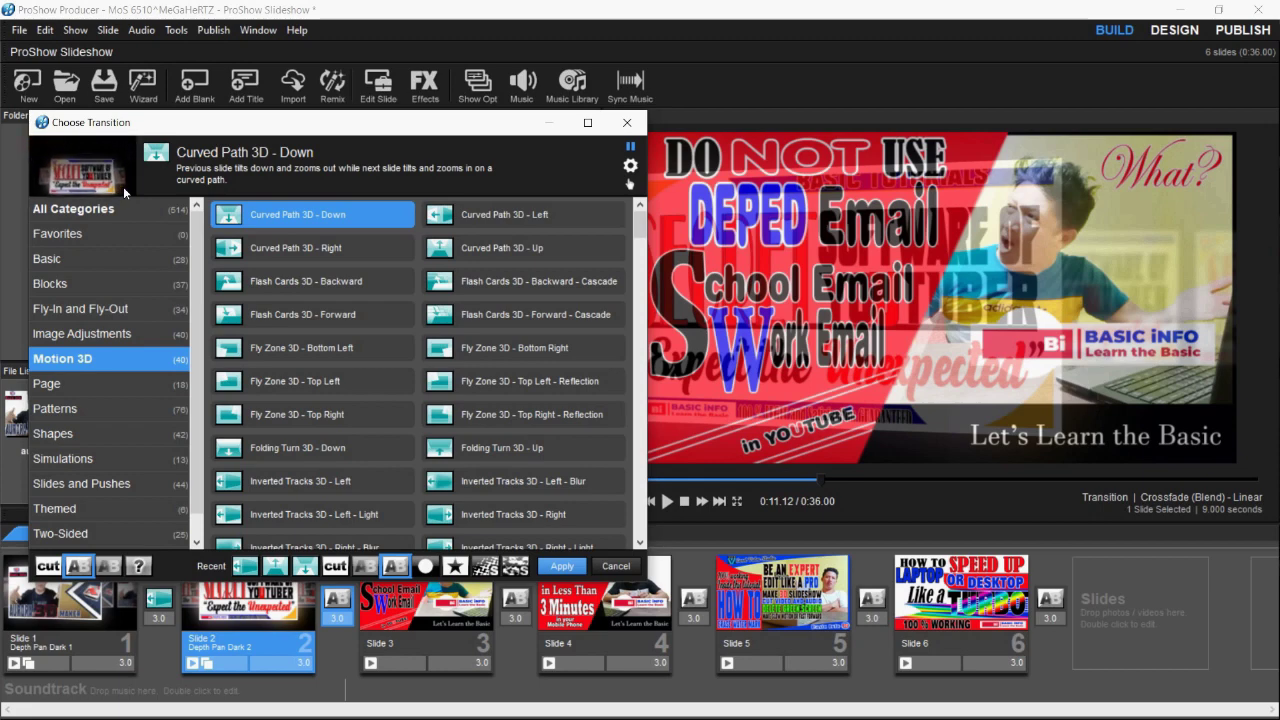
left_click(562, 566)
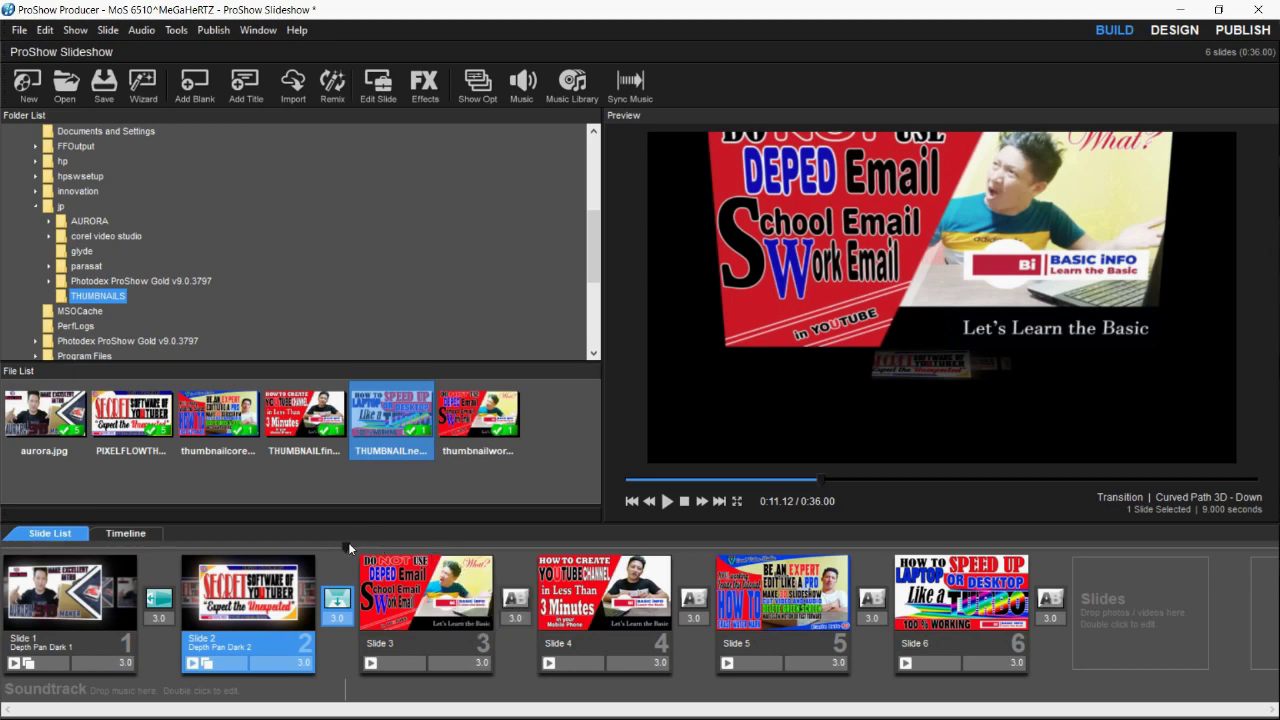
left_click_drag(340, 553, 421, 560)
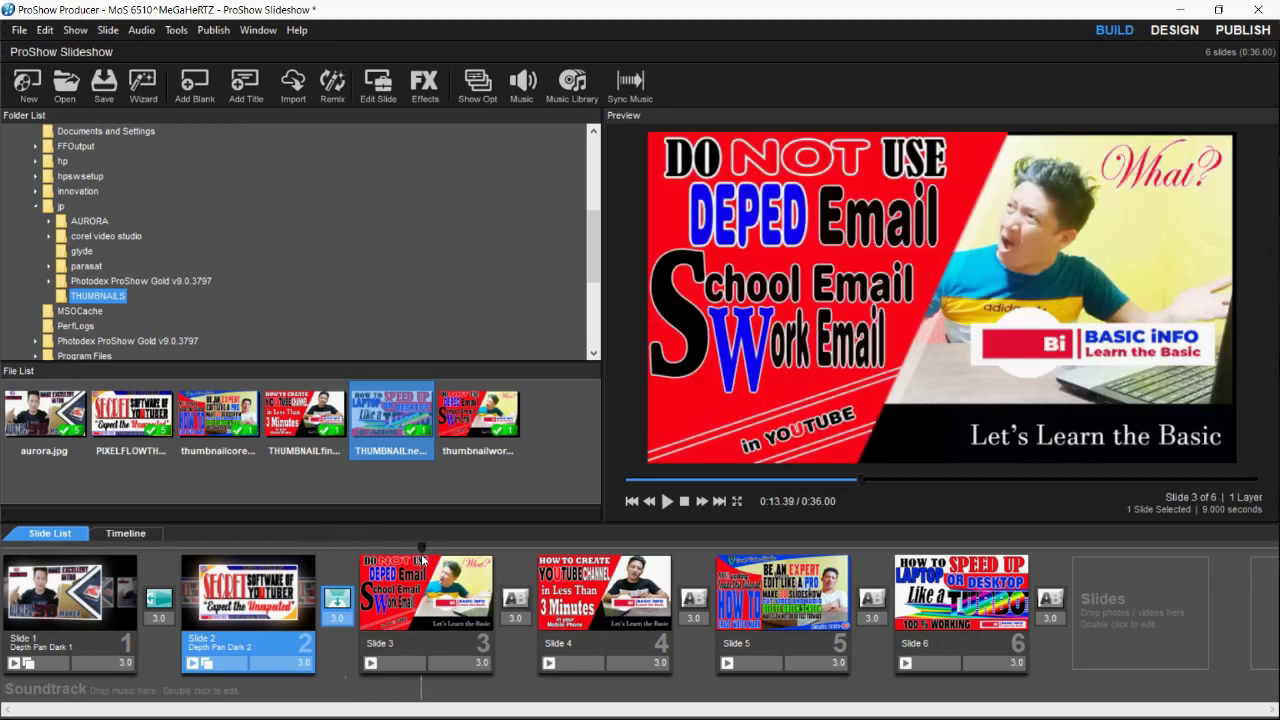
Apply the Depth Pan Light 1 style to slide 3.
double_click(396, 603)
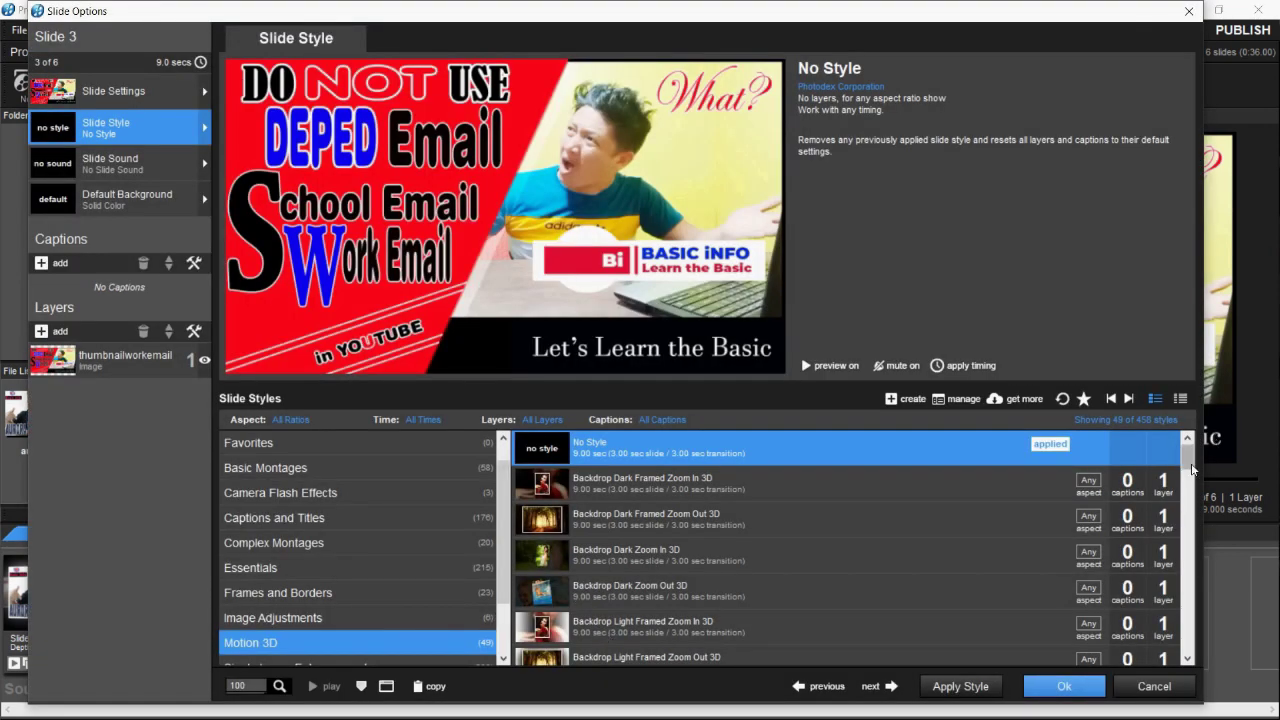
left_click_drag(1191, 468, 1190, 511)
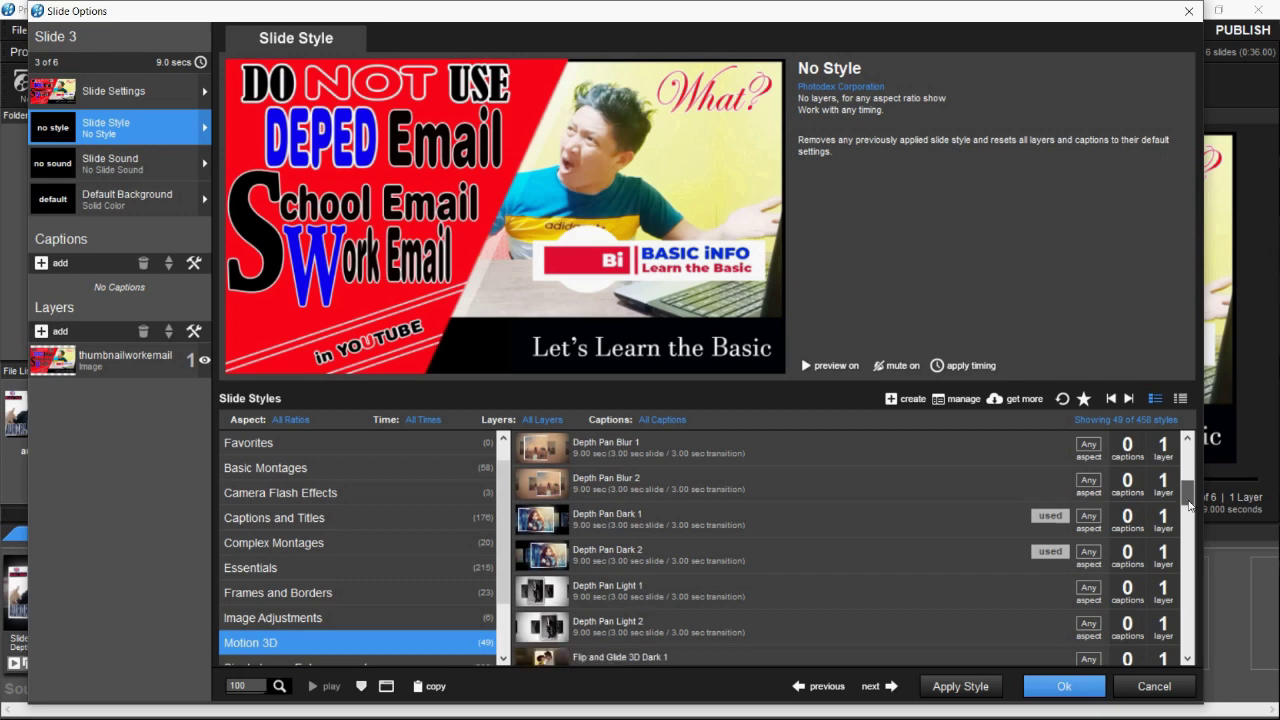
left_click(1000, 590)
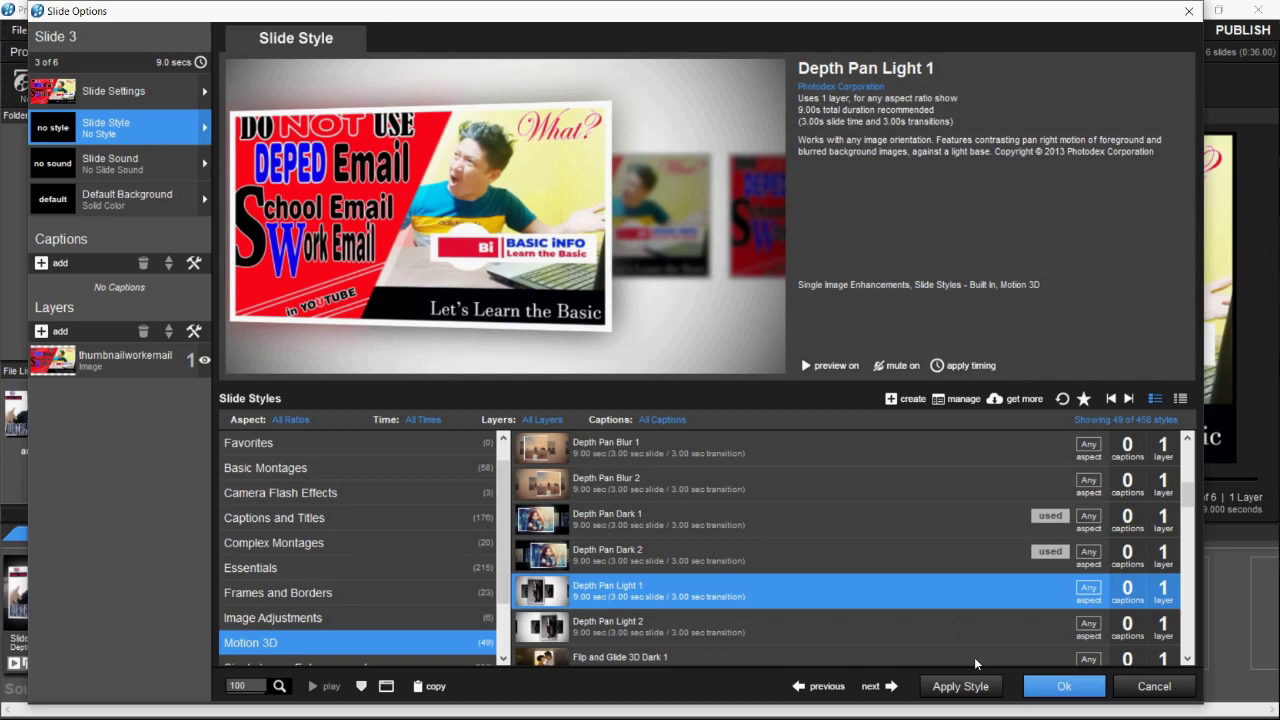
left_click(965, 686)
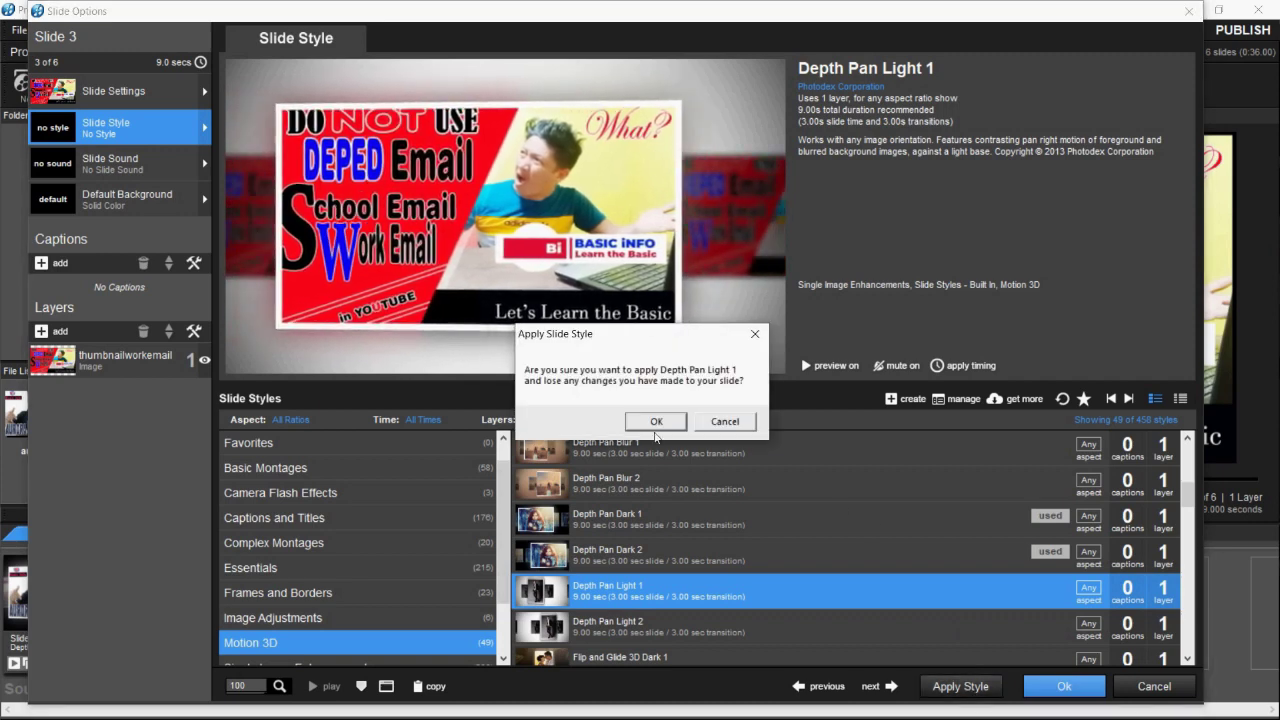
left_click(656, 424)
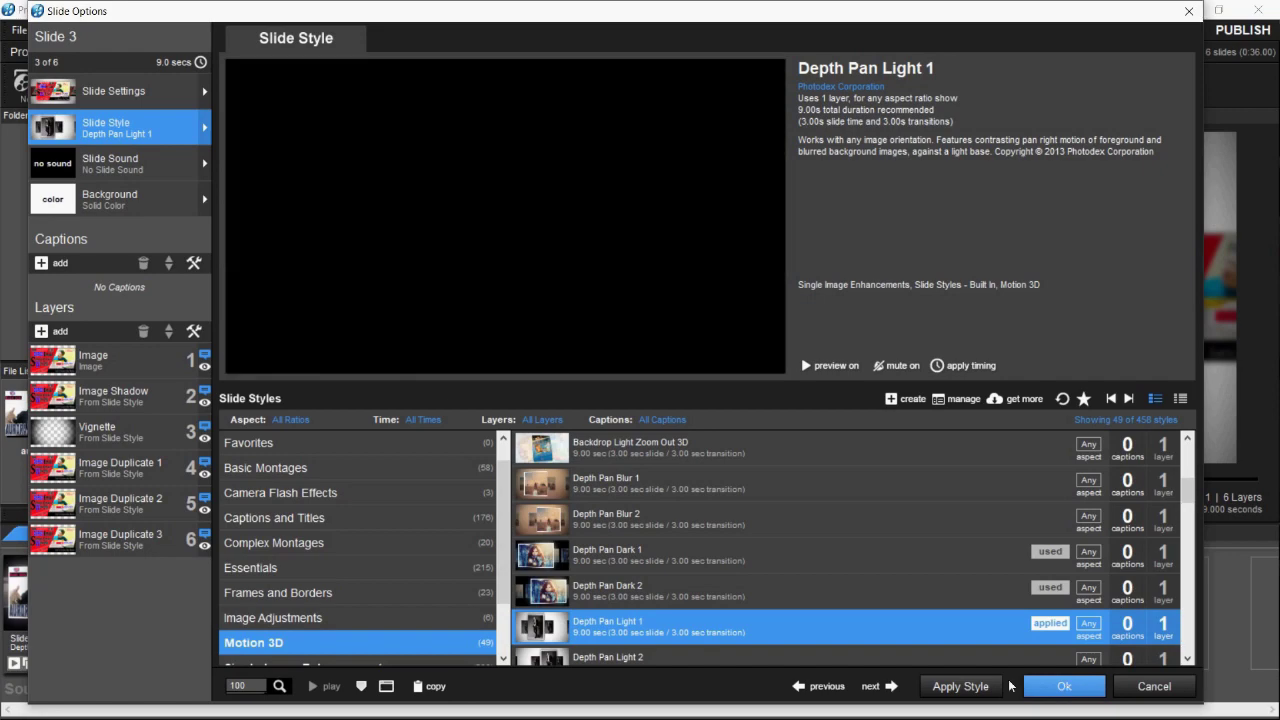
left_click(1040, 686)
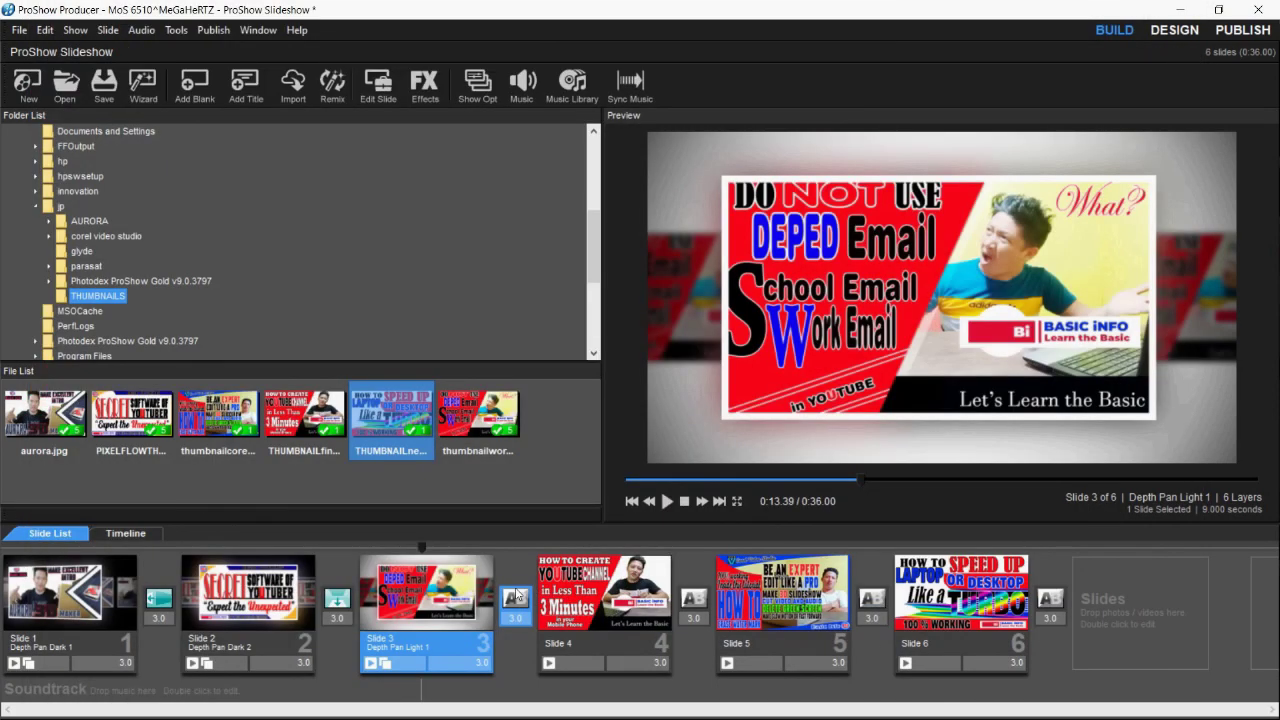
Set the transition from slide 3 into slide 4 to Curved Path 3D - Up.
left_click(515, 596)
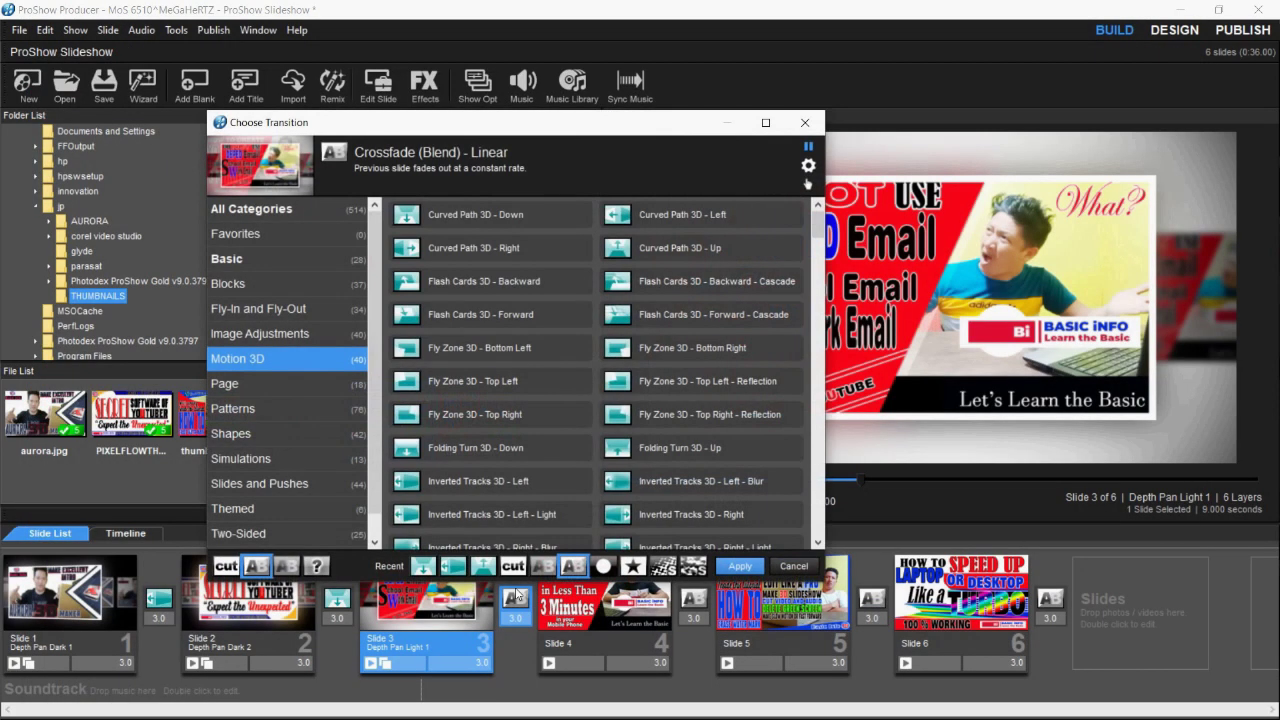
left_click(681, 246)
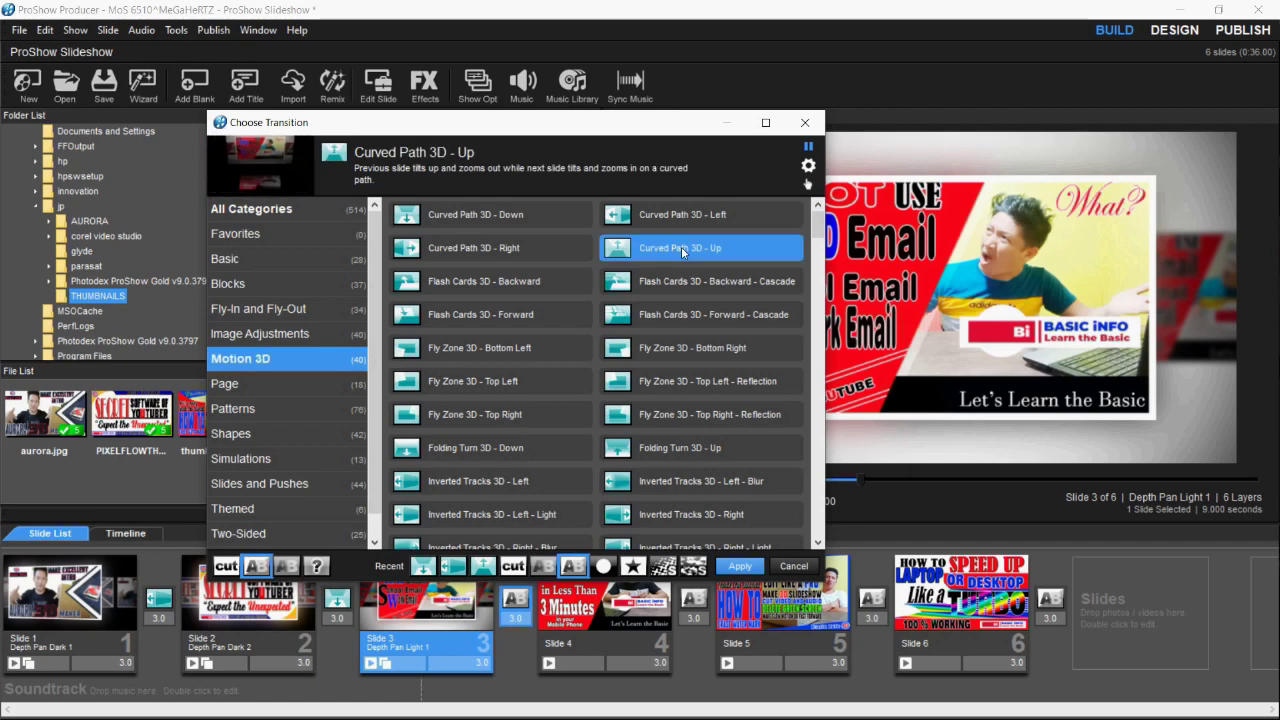
left_click(738, 566)
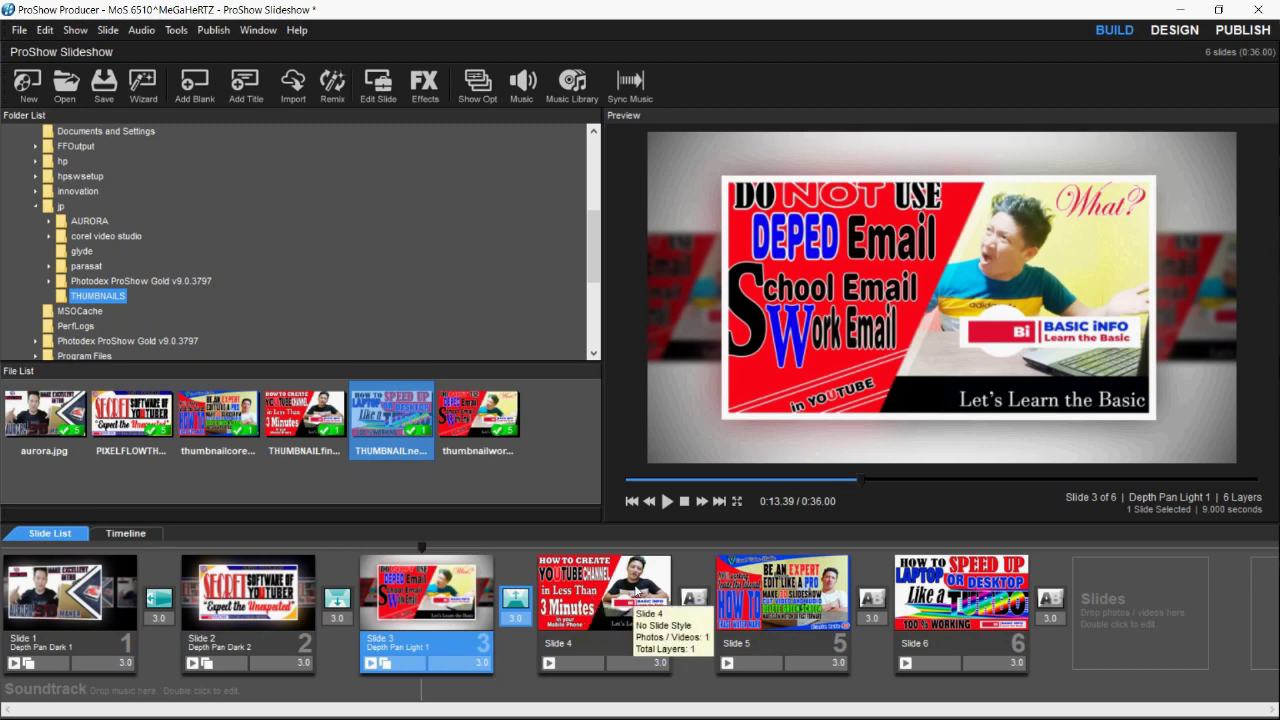
left_click(636, 594)
Apply the Depth Pan Light 2 style to slide 4.
double_click(636, 594)
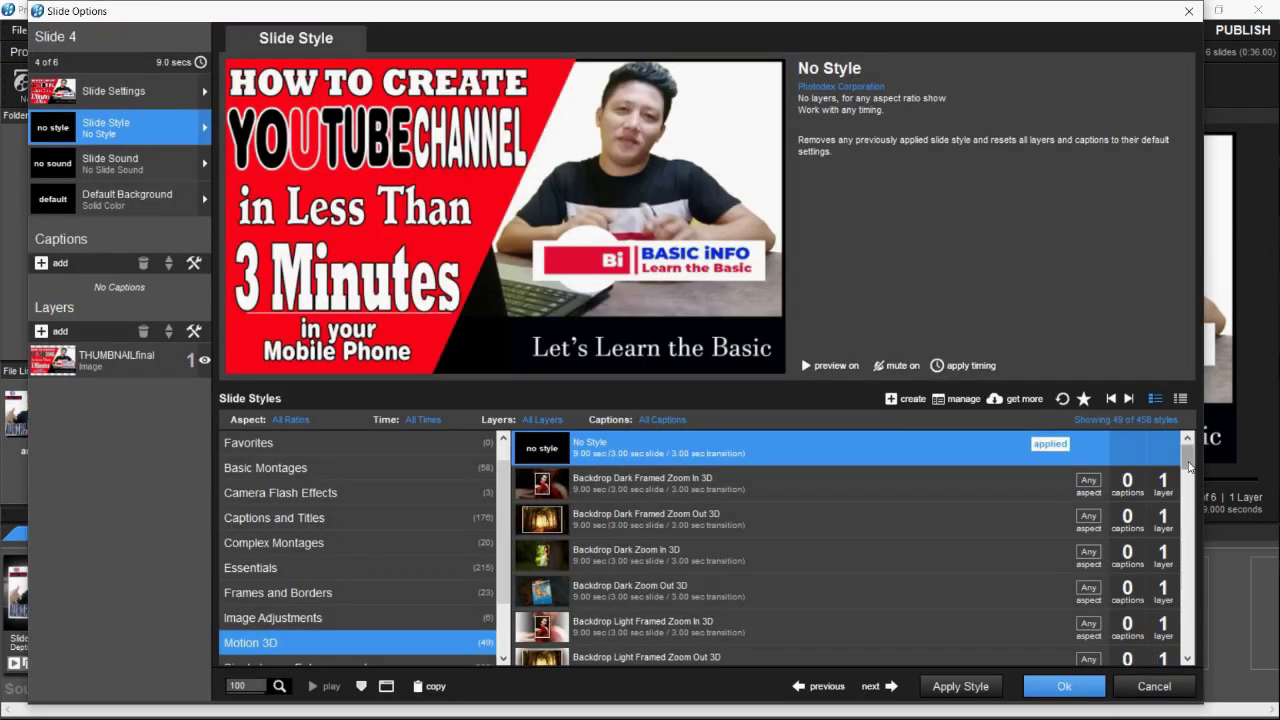
left_click_drag(1189, 467, 1189, 510)
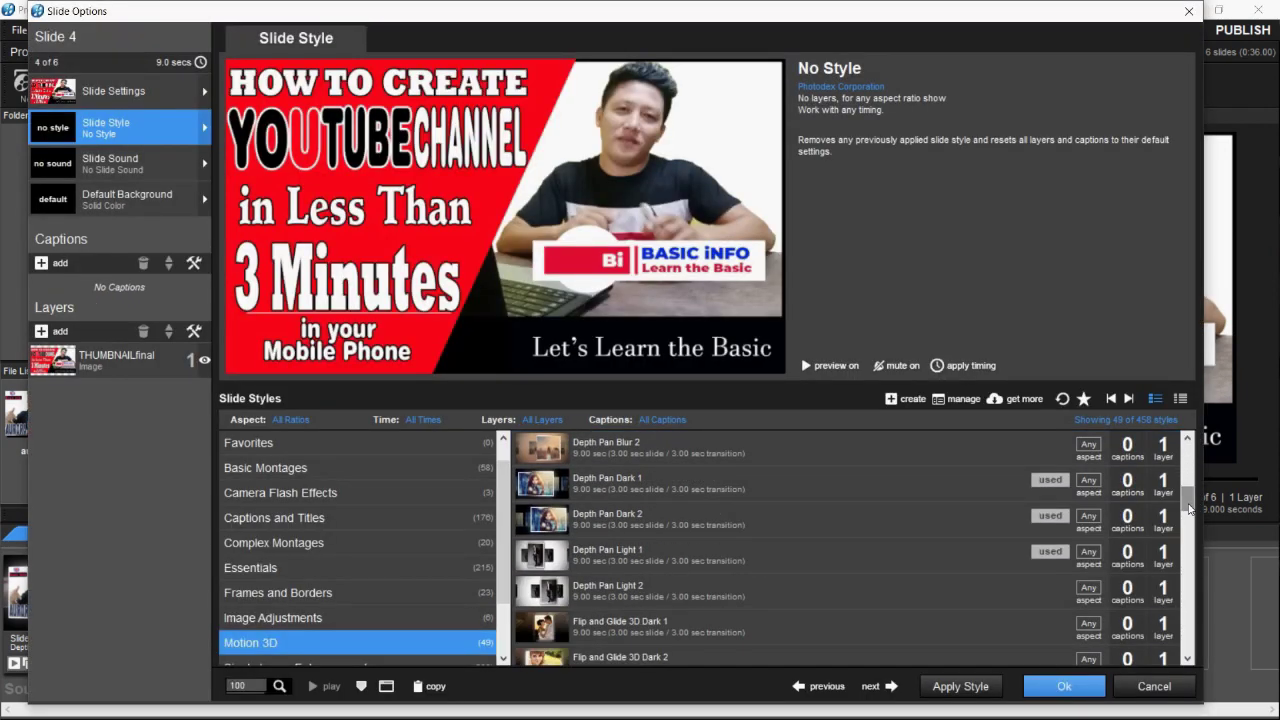
left_click(761, 584)
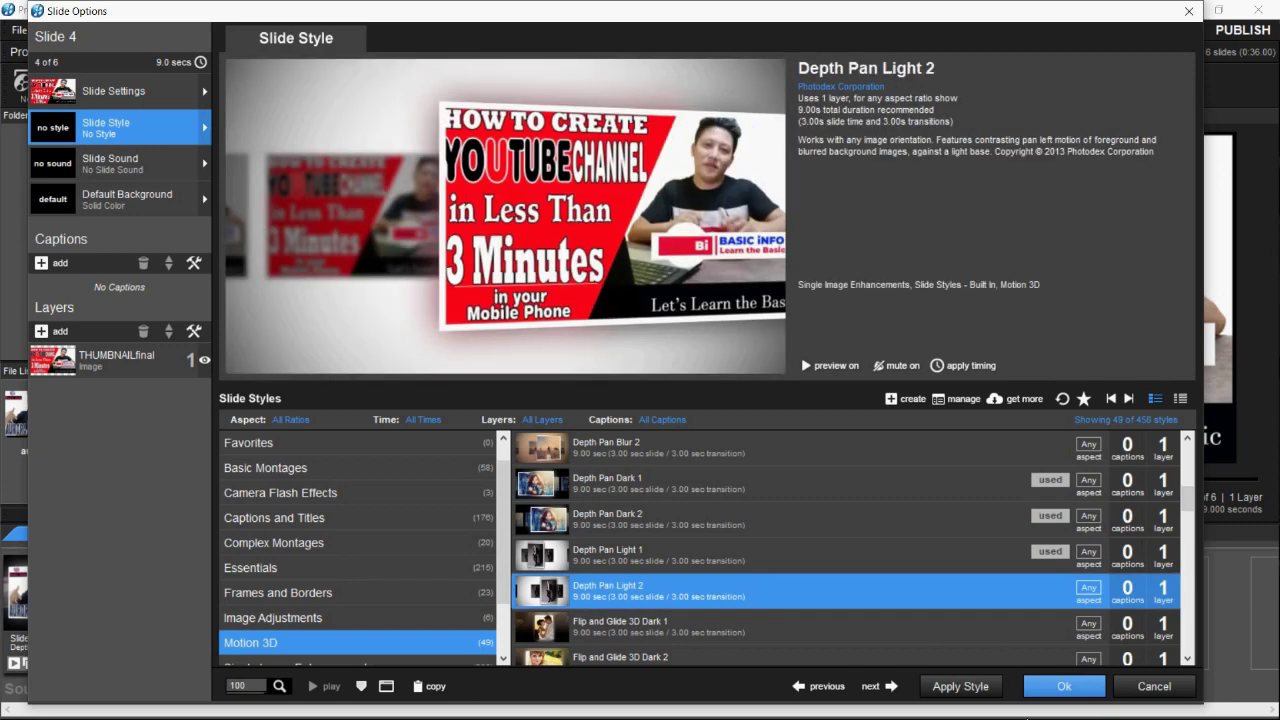
left_click(941, 688)
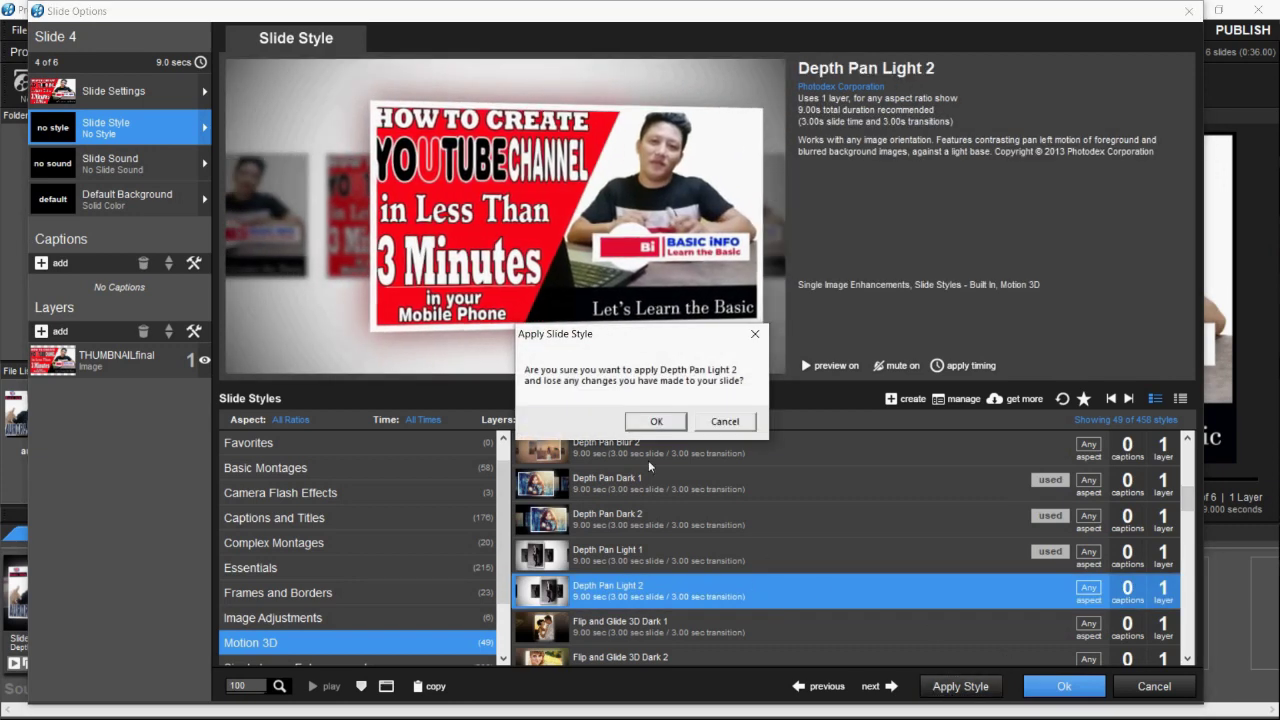
left_click(652, 423)
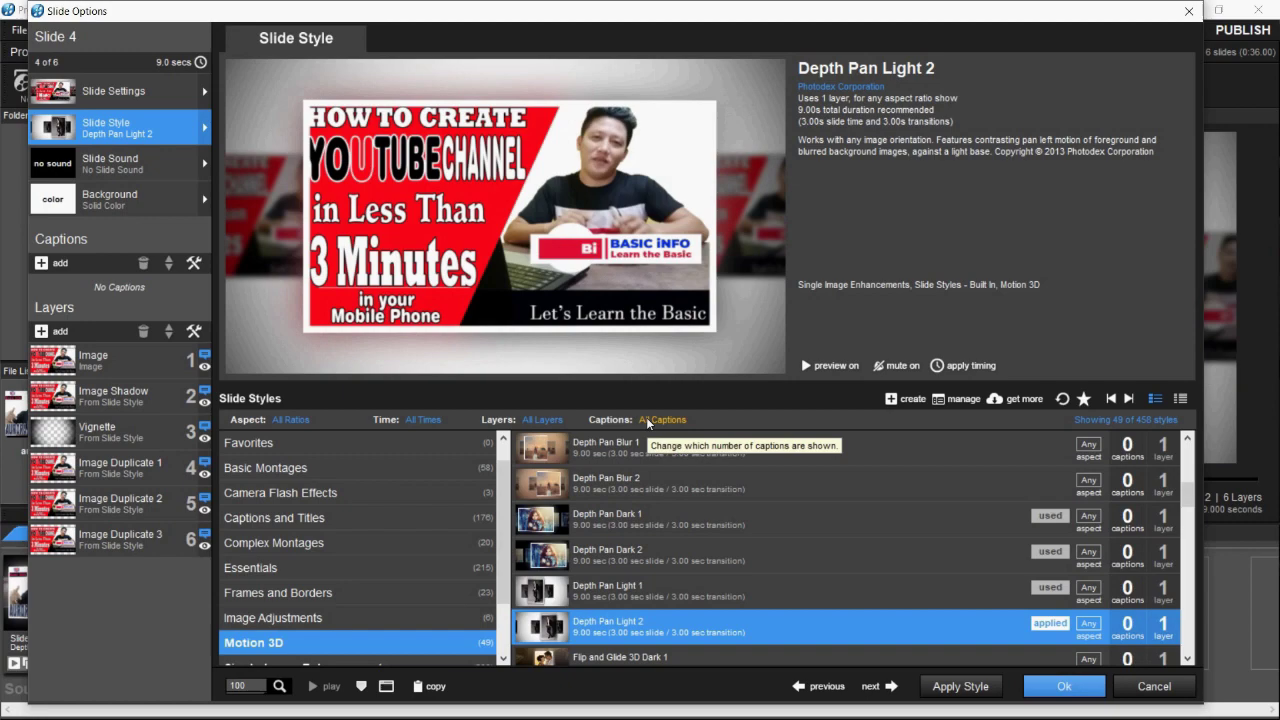
left_click(1047, 684)
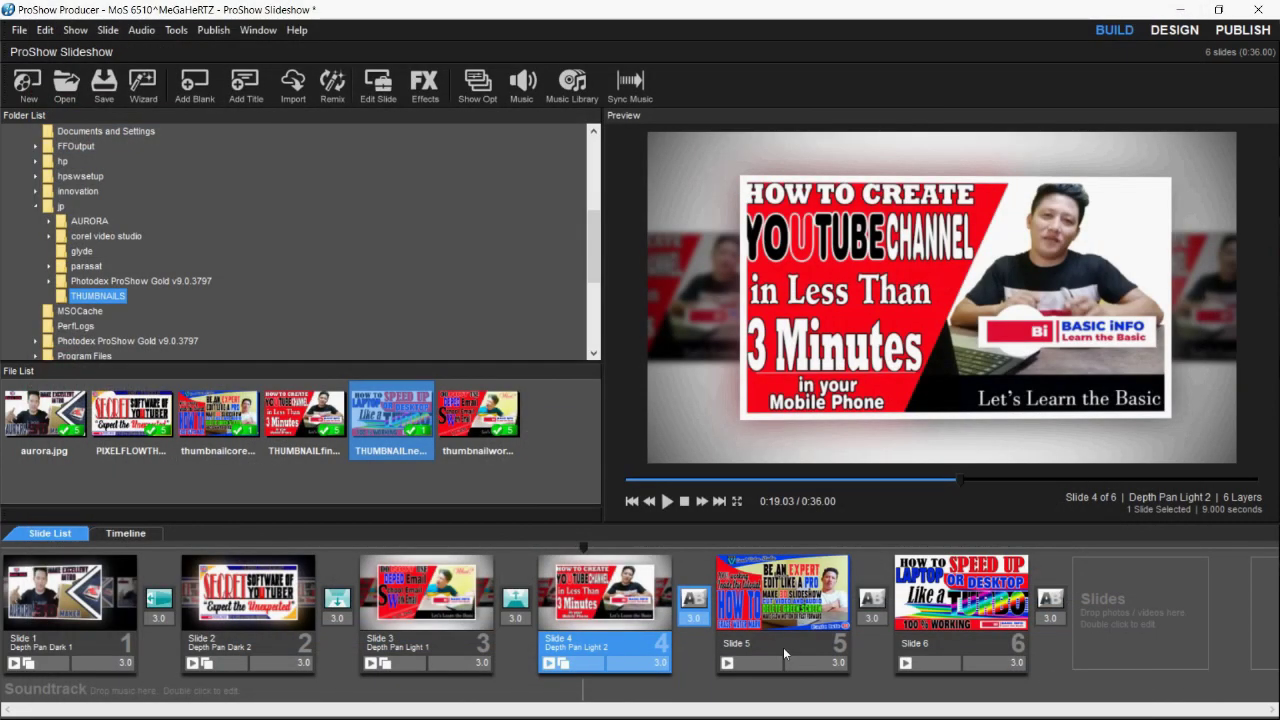
Set the transition from slide 4 into slide 5 to Inverted Tracks 3D - Left.
left_click(683, 604)
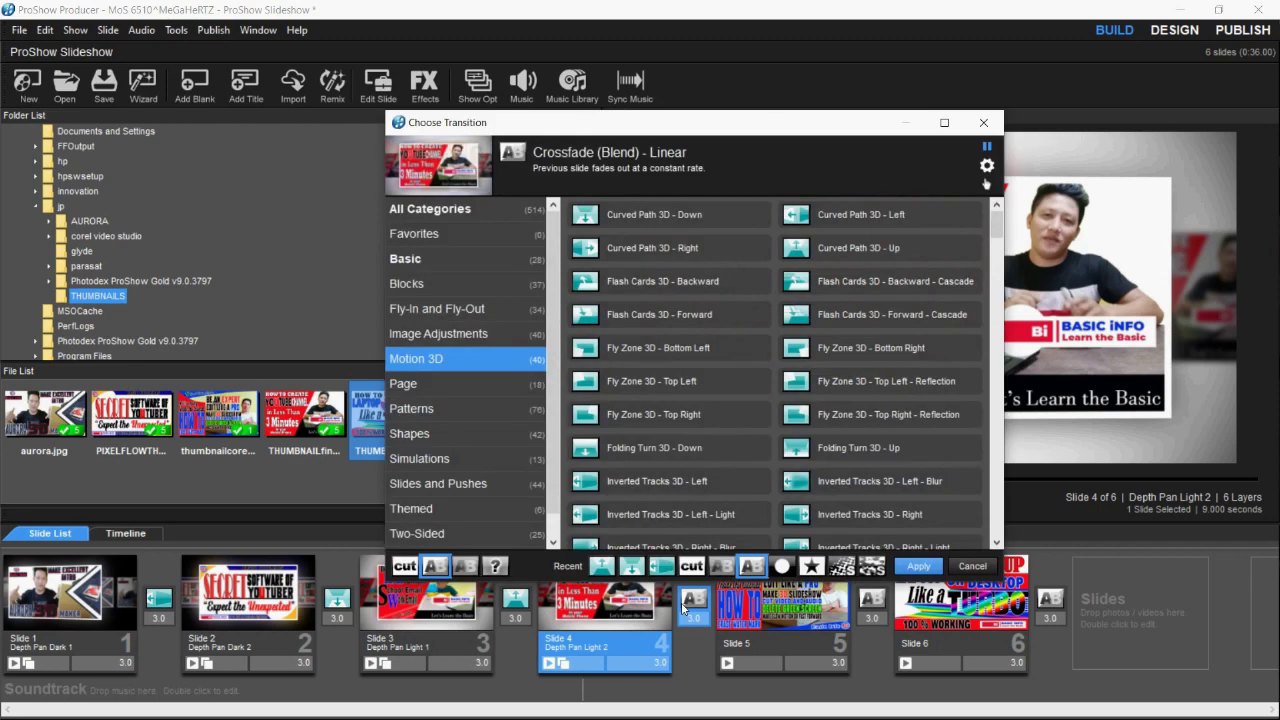
left_click(687, 482)
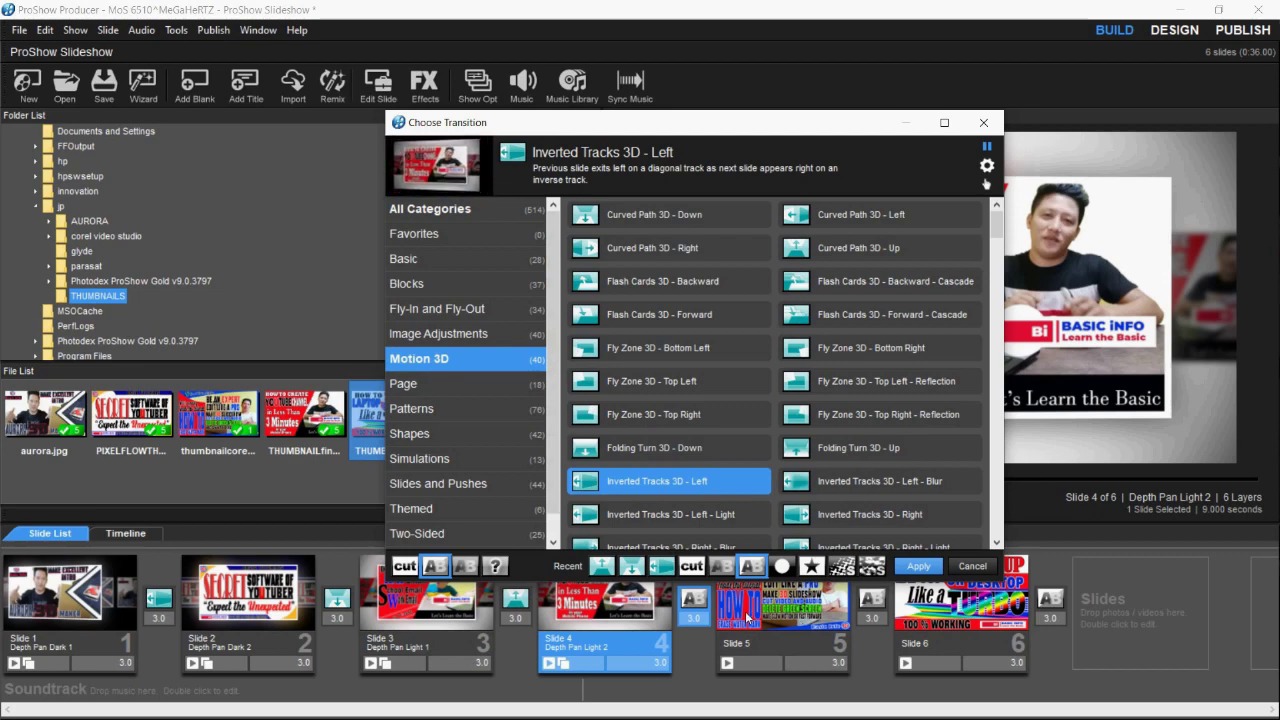
left_click(922, 568)
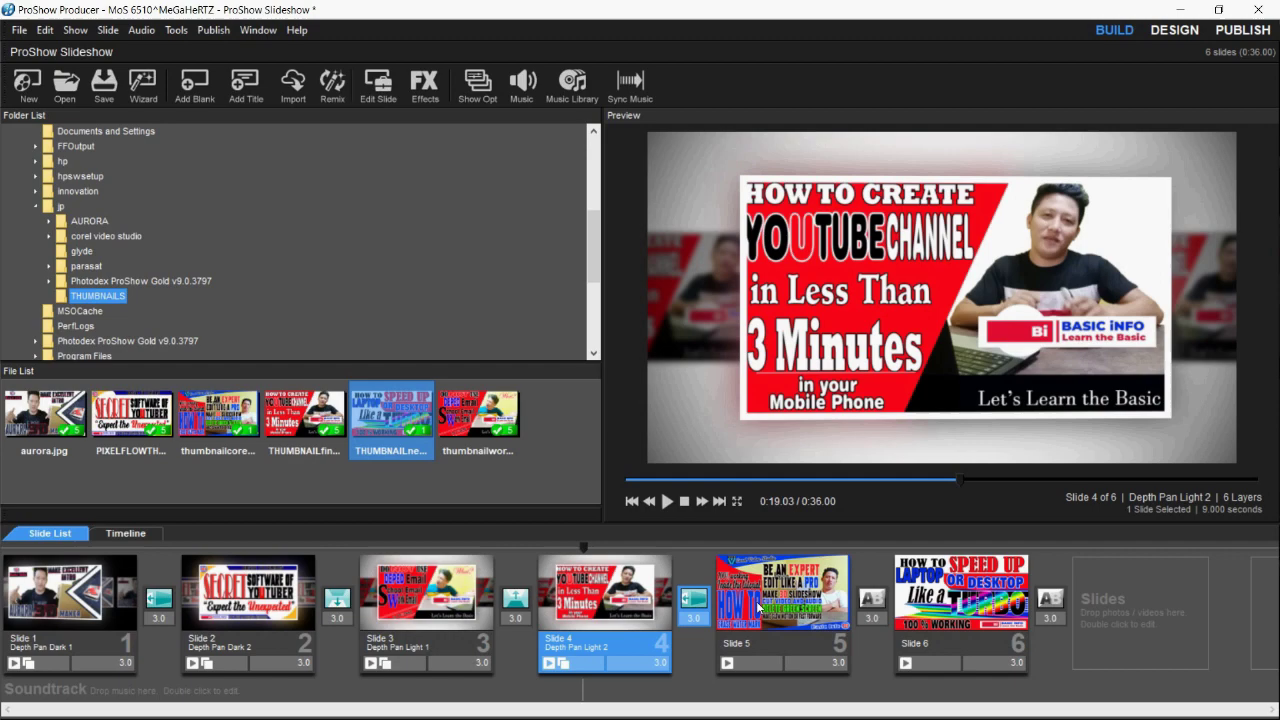
left_click(758, 607)
Apply the Depth Pan Dark 1 Motion 3D style to slide 5.
double_click(758, 607)
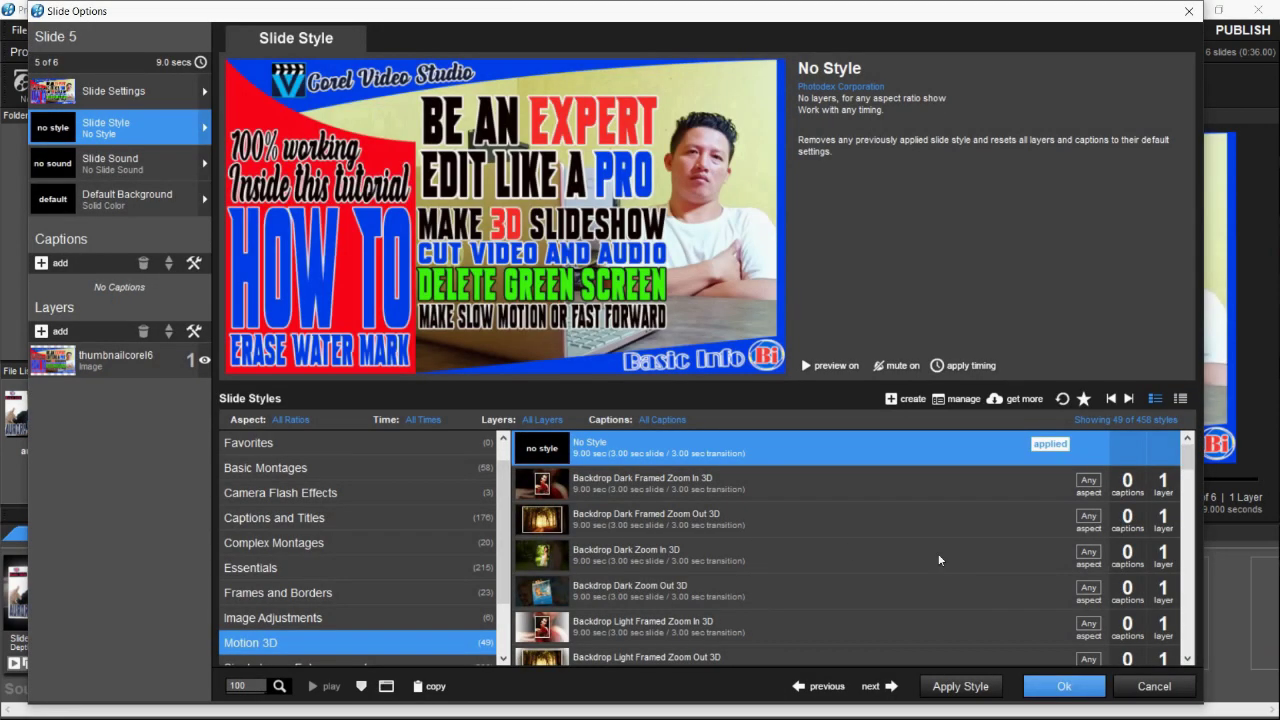
scroll(1181, 547, "down", 2)
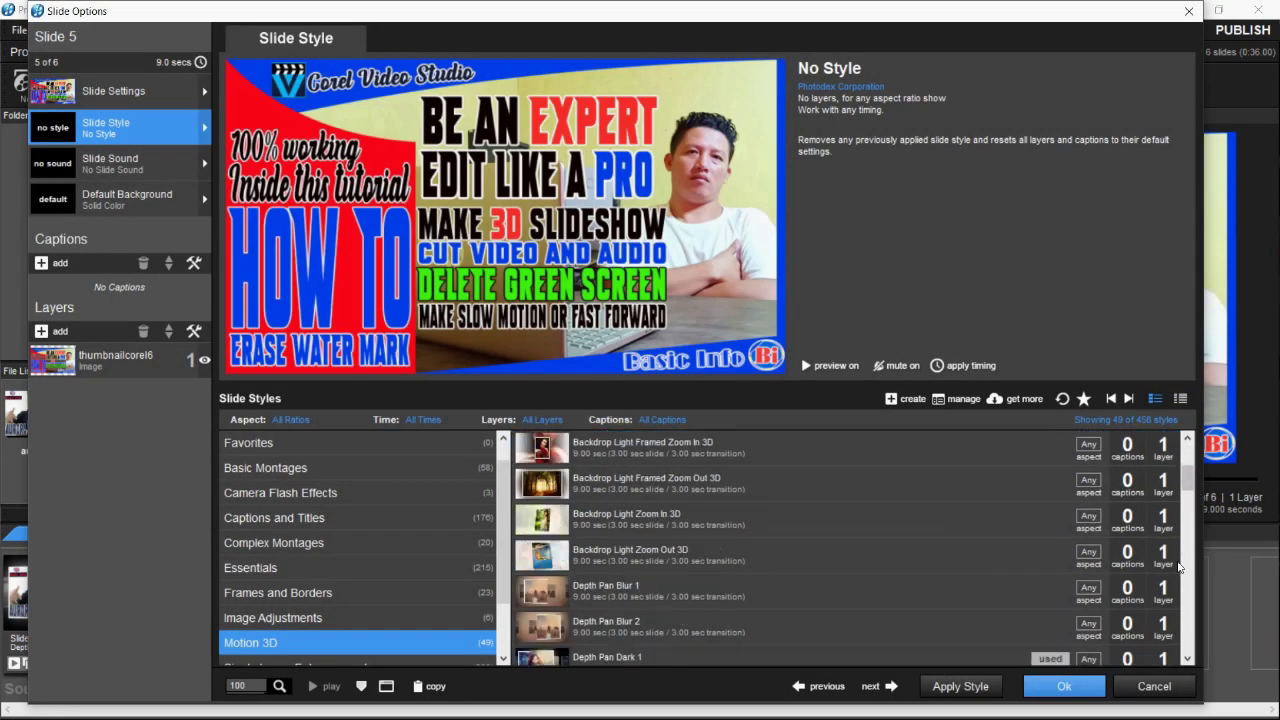
scroll(1180, 567, "down", 3)
scroll(1170, 575, "down", 3)
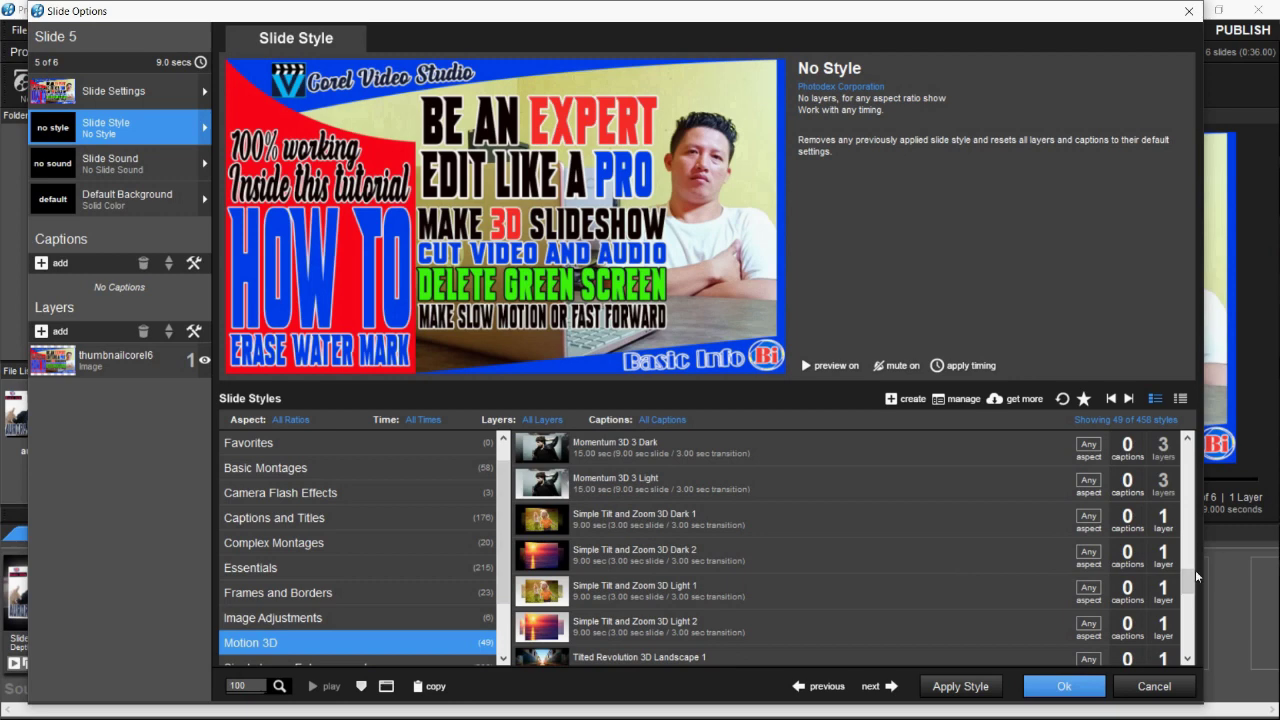
left_click_drag(1188, 576, 1181, 483)
left_click(692, 567)
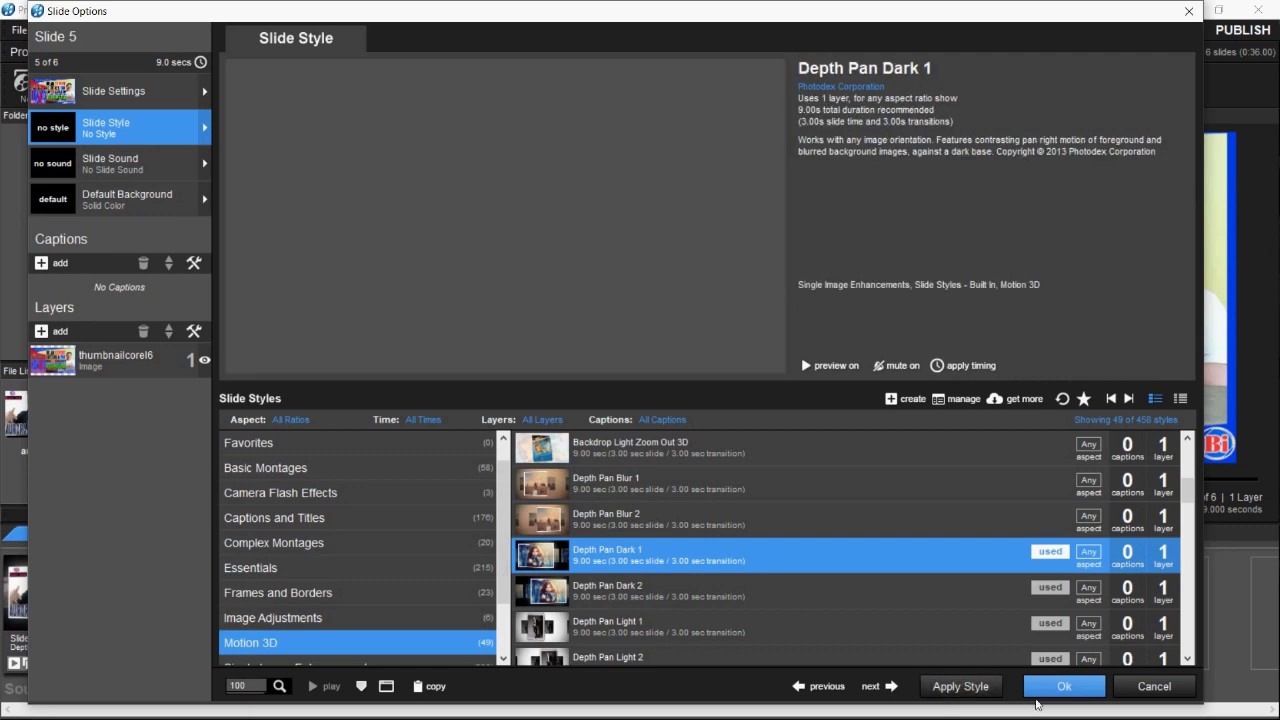
left_click(966, 686)
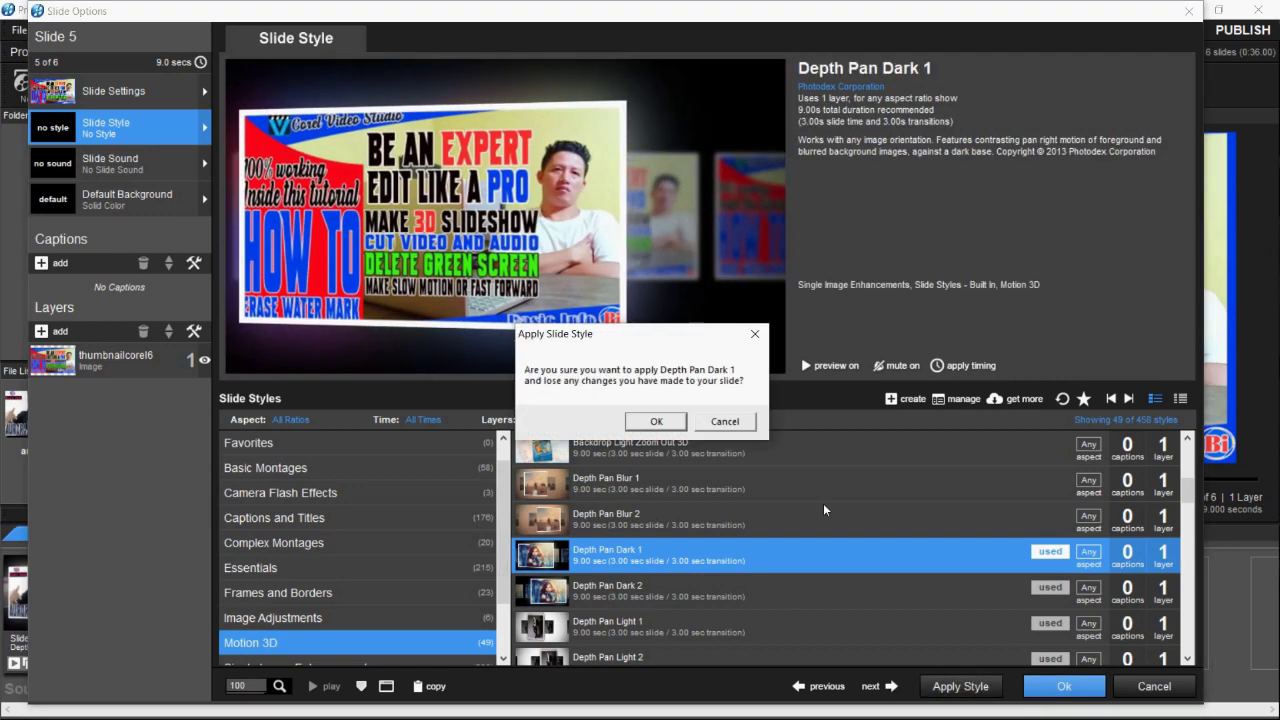
key("Return")
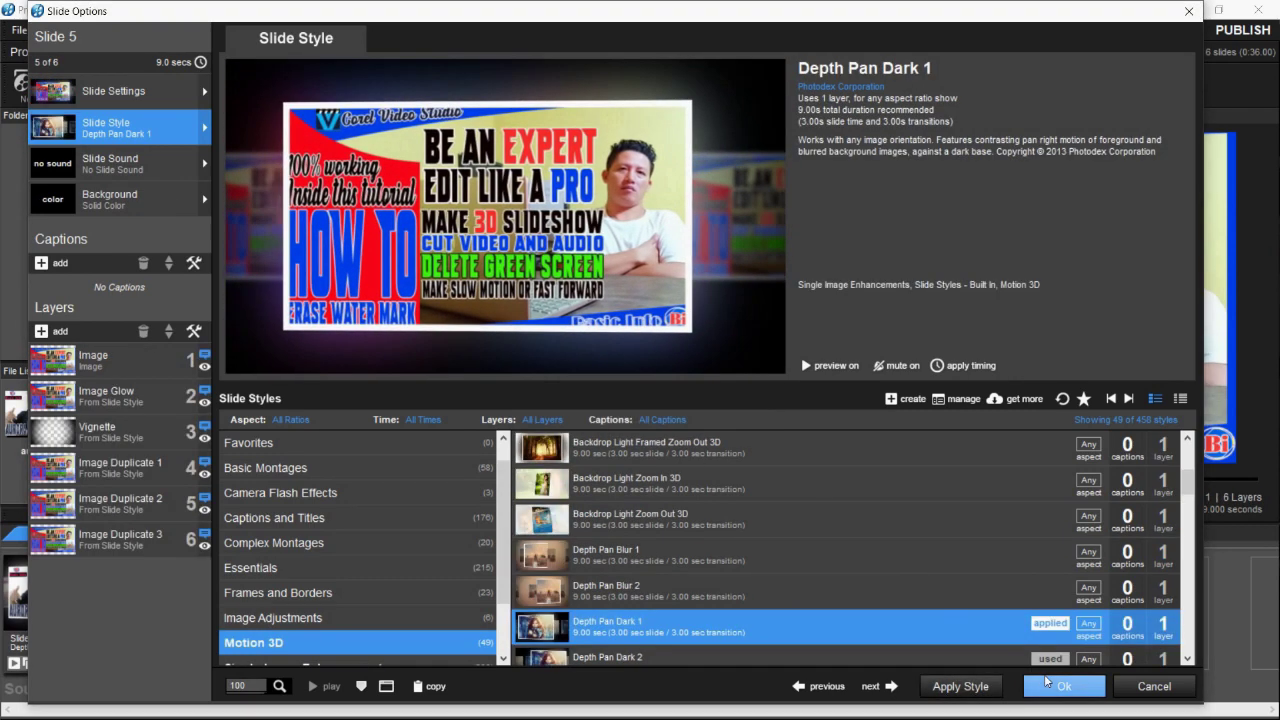
left_click(1050, 684)
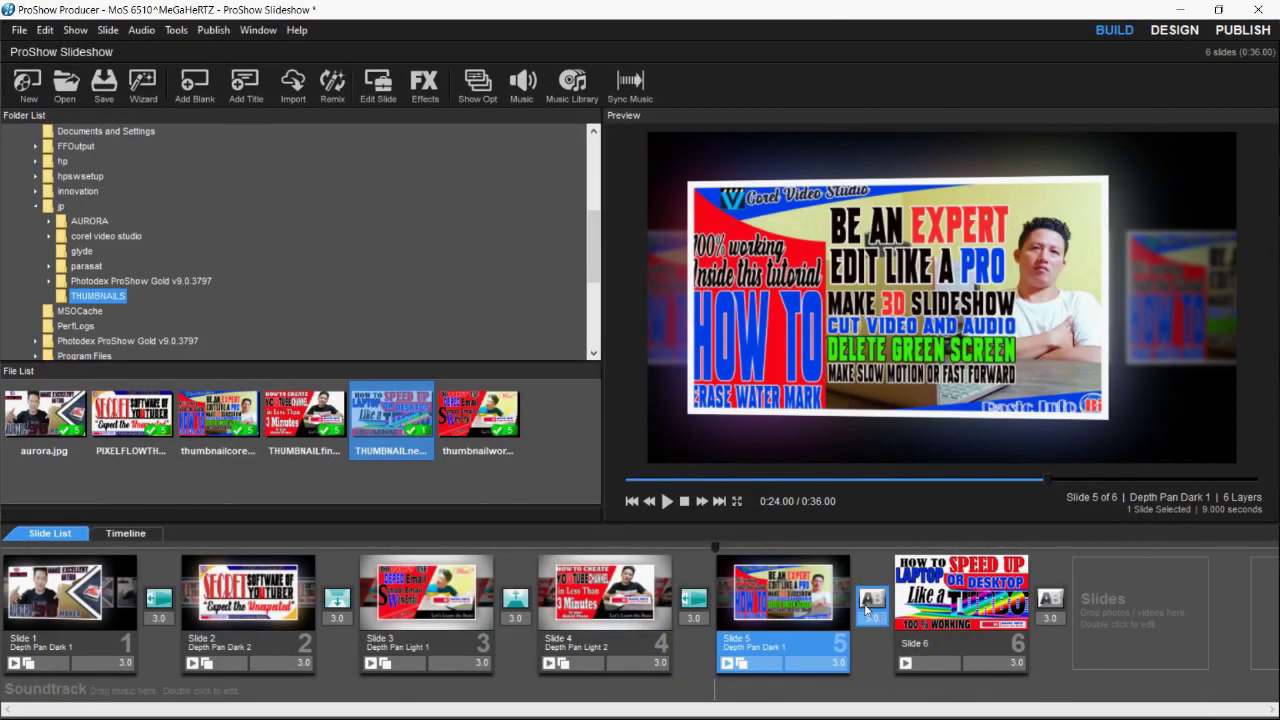
Set the transition from slide 5 into slide 6 to Inverted Tracks 3D - Right.
left_click(869, 602)
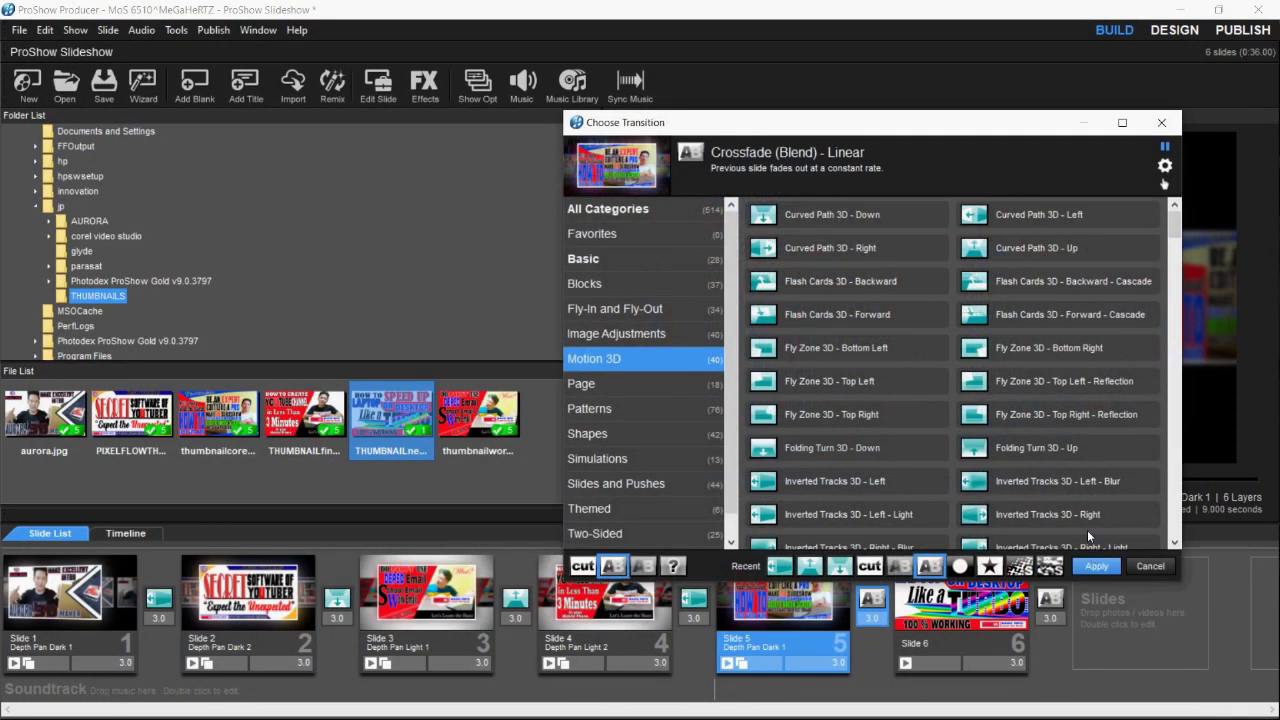
left_click(1079, 516)
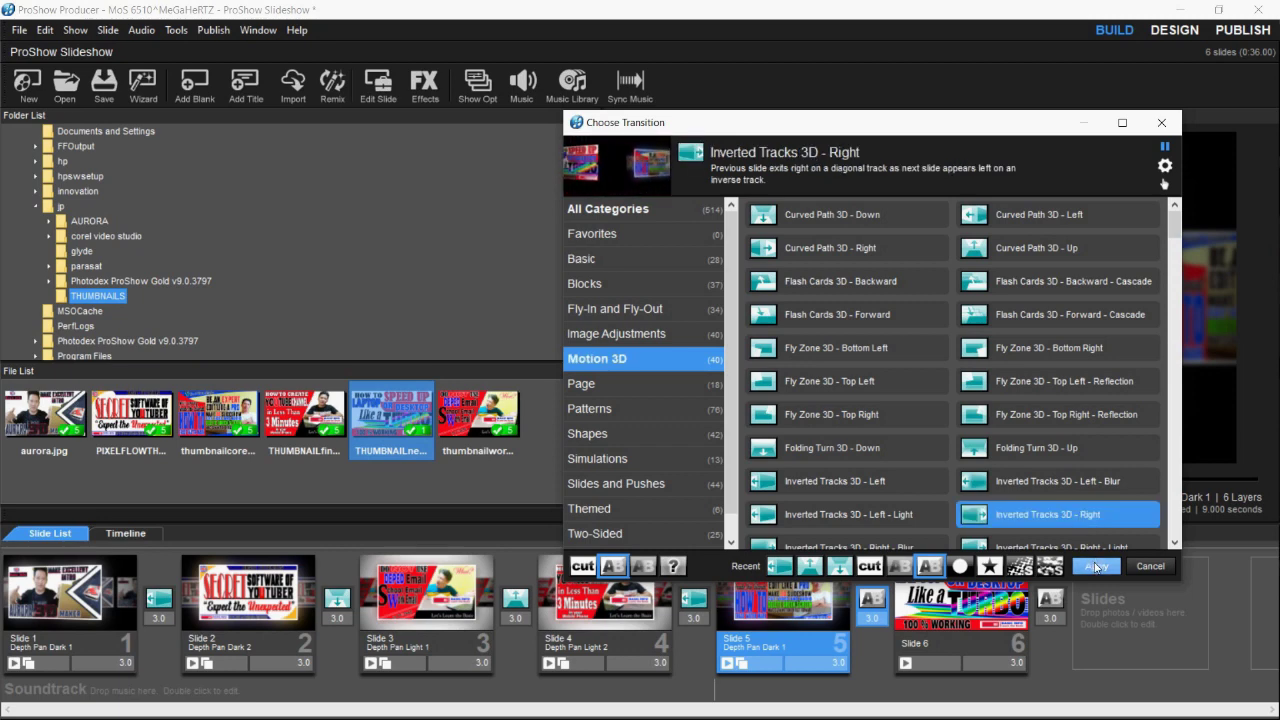
left_click(1097, 567)
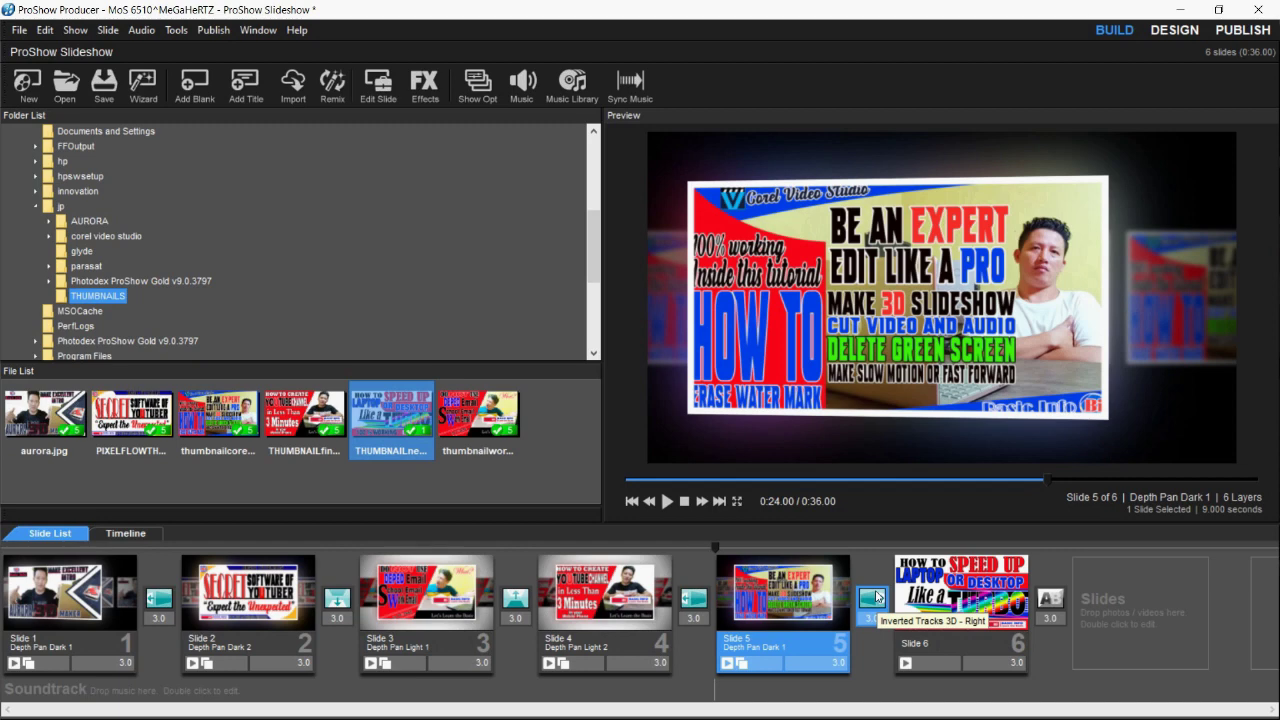
left_click(958, 598)
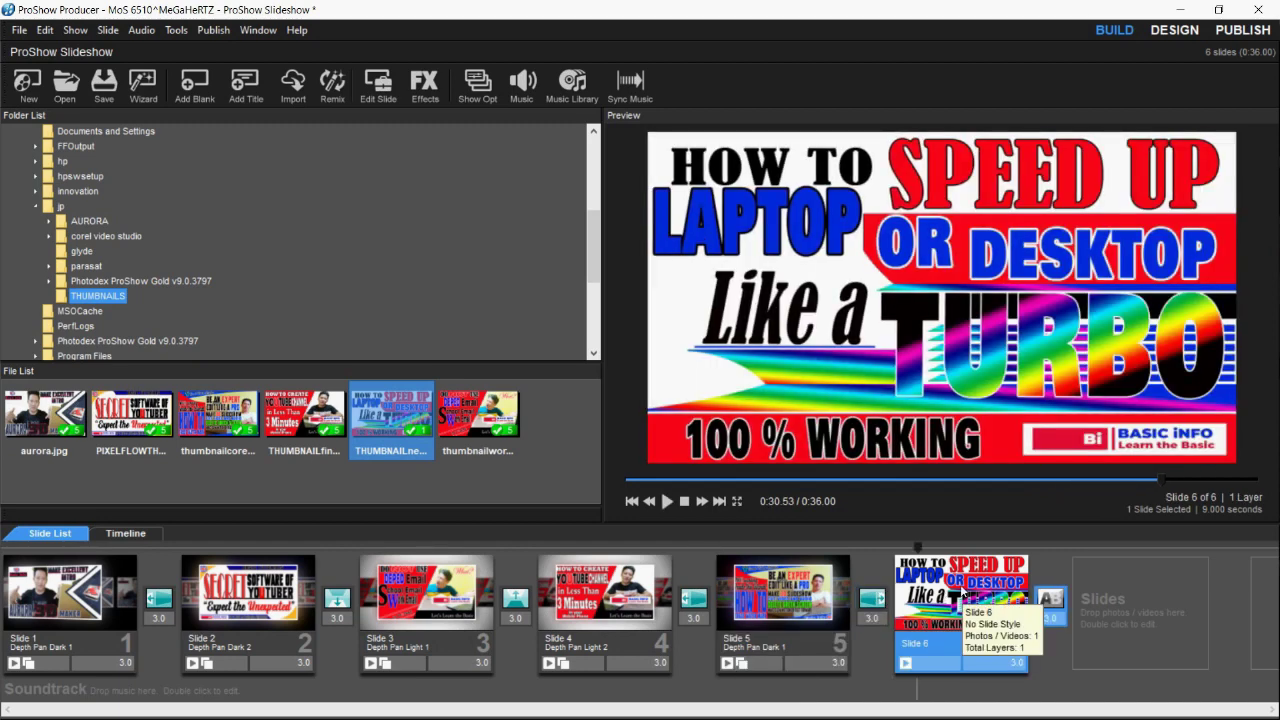
Apply Backdrop Dark Zoom Out 3D to slide 6, confirming the style replacement.
double_click(960, 590)
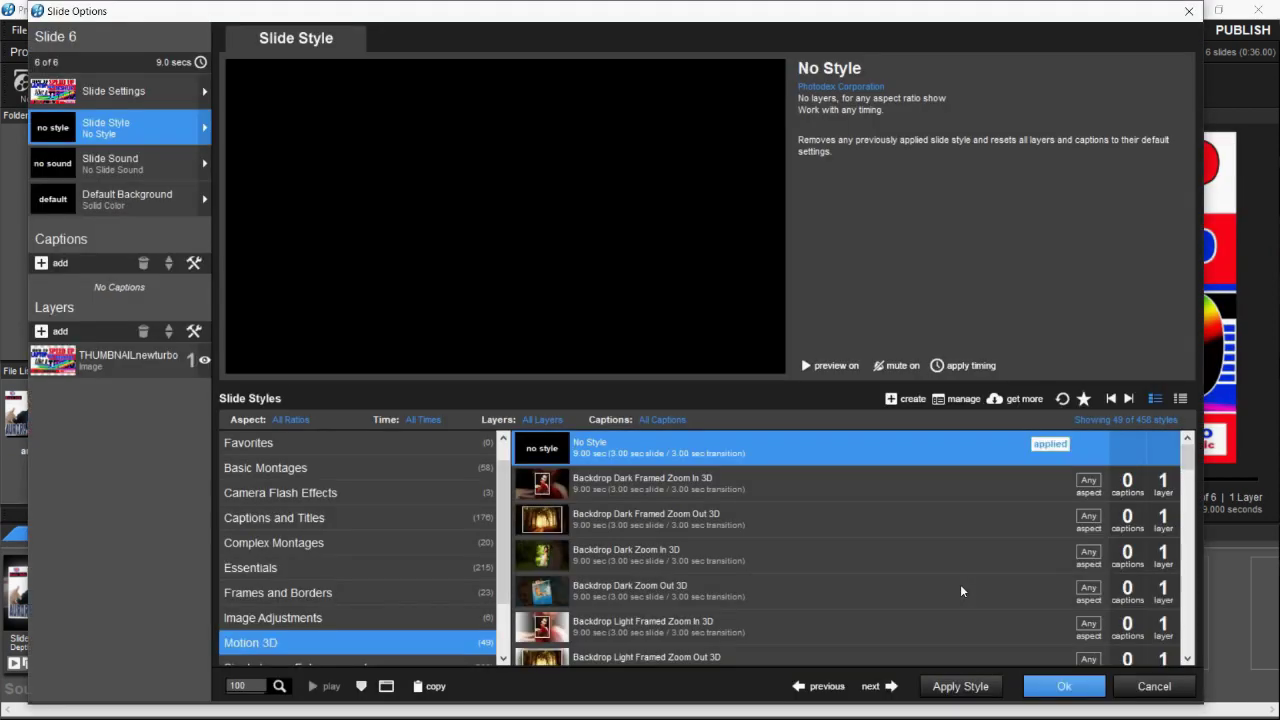
left_click(910, 585)
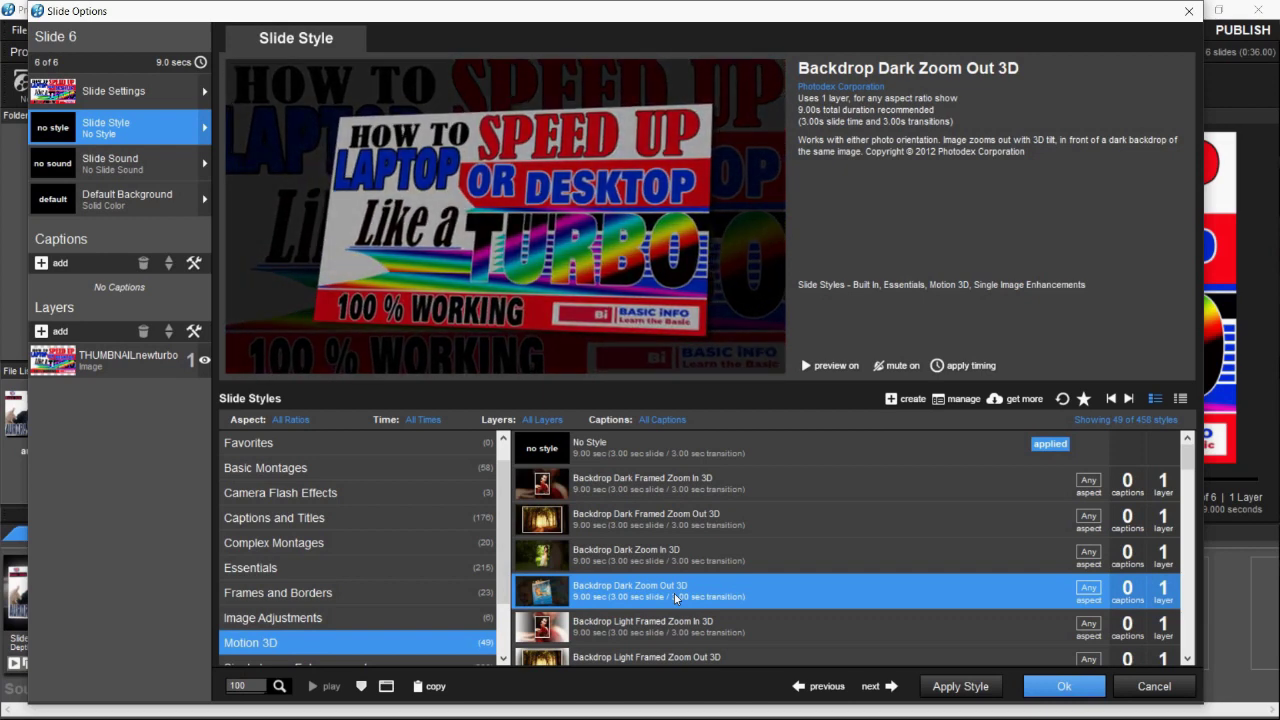
left_click(965, 686)
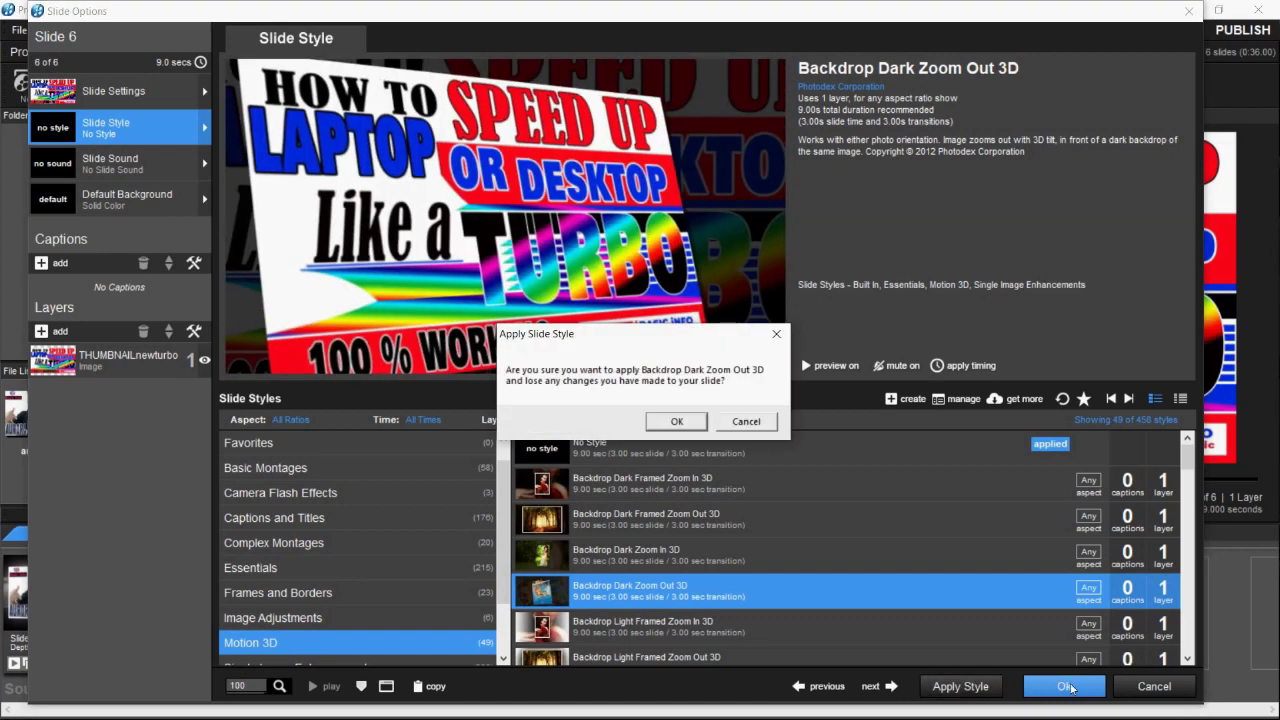
left_click(674, 423)
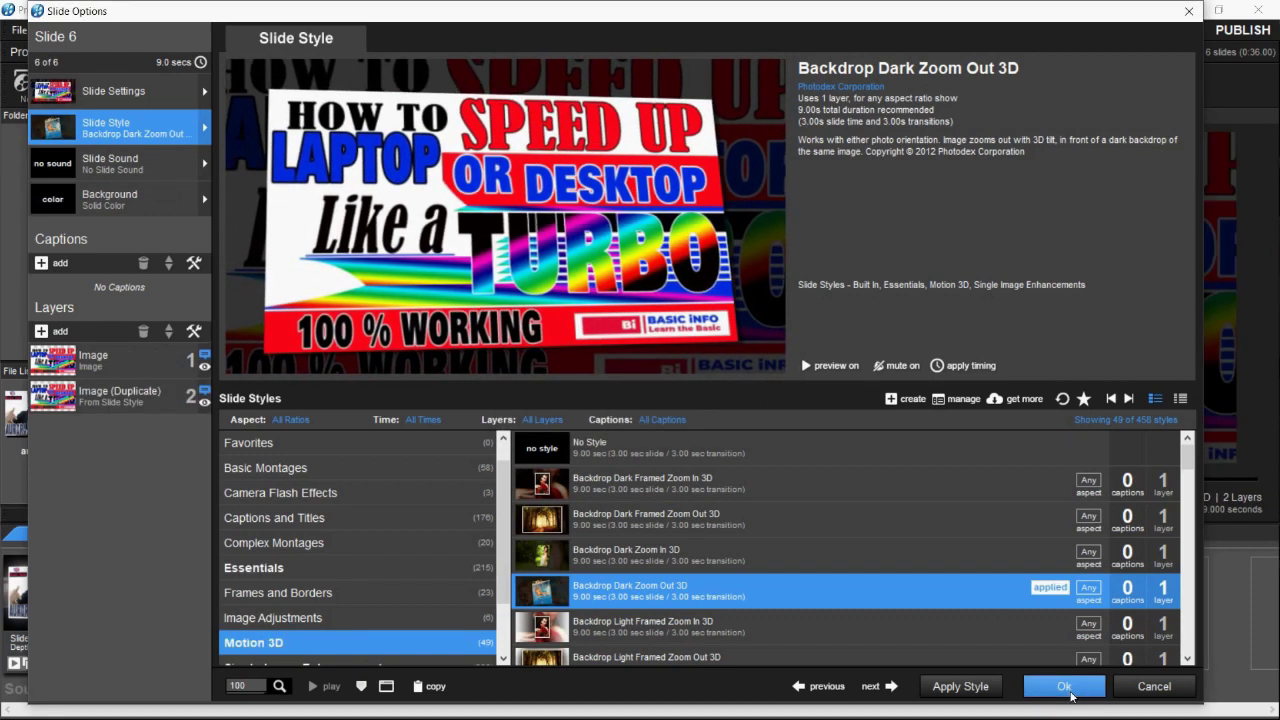
left_click(1065, 686)
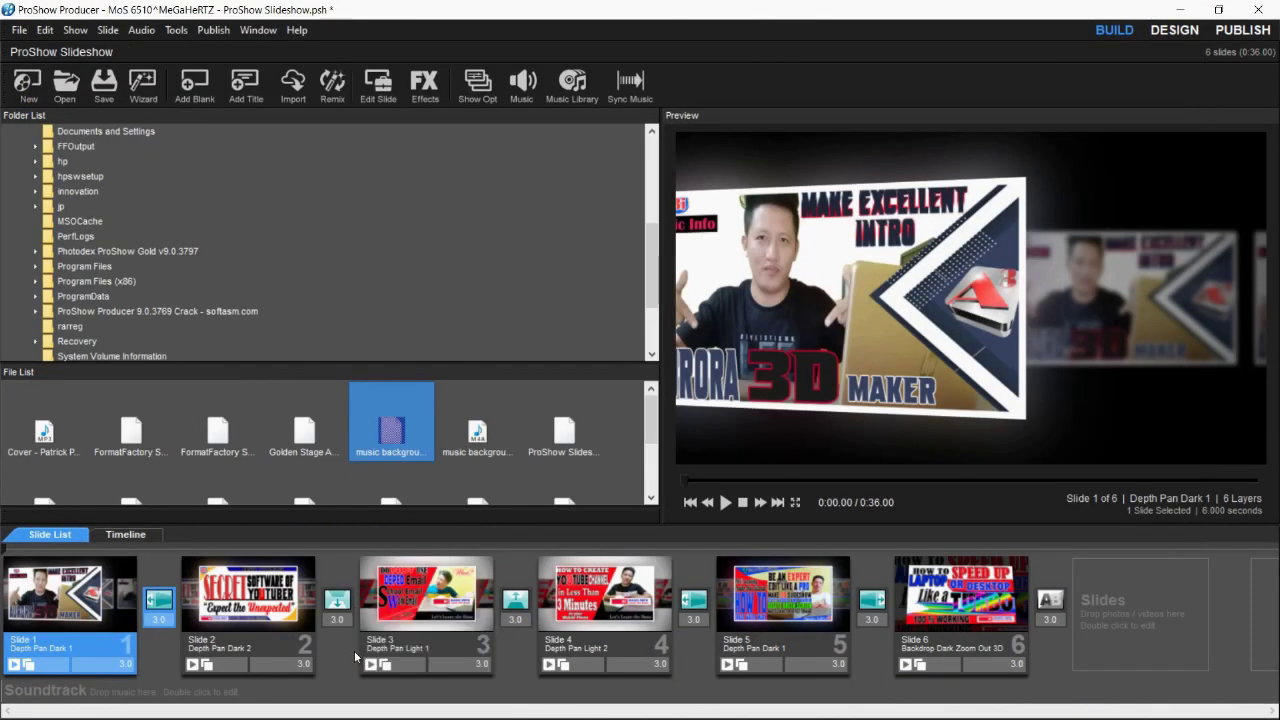
Drop the music file from jp > PROSHOW onto the Timeline soundtrack and play the preview.
left_click(146, 537)
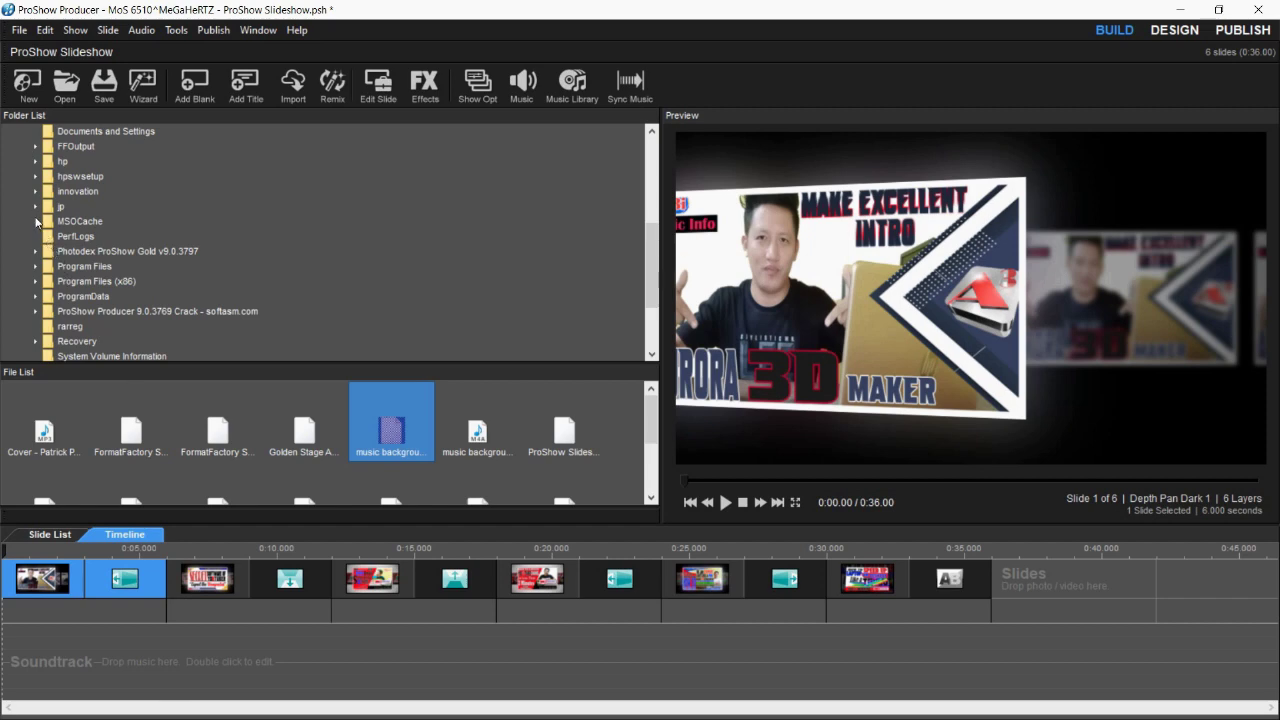
left_click(36, 207)
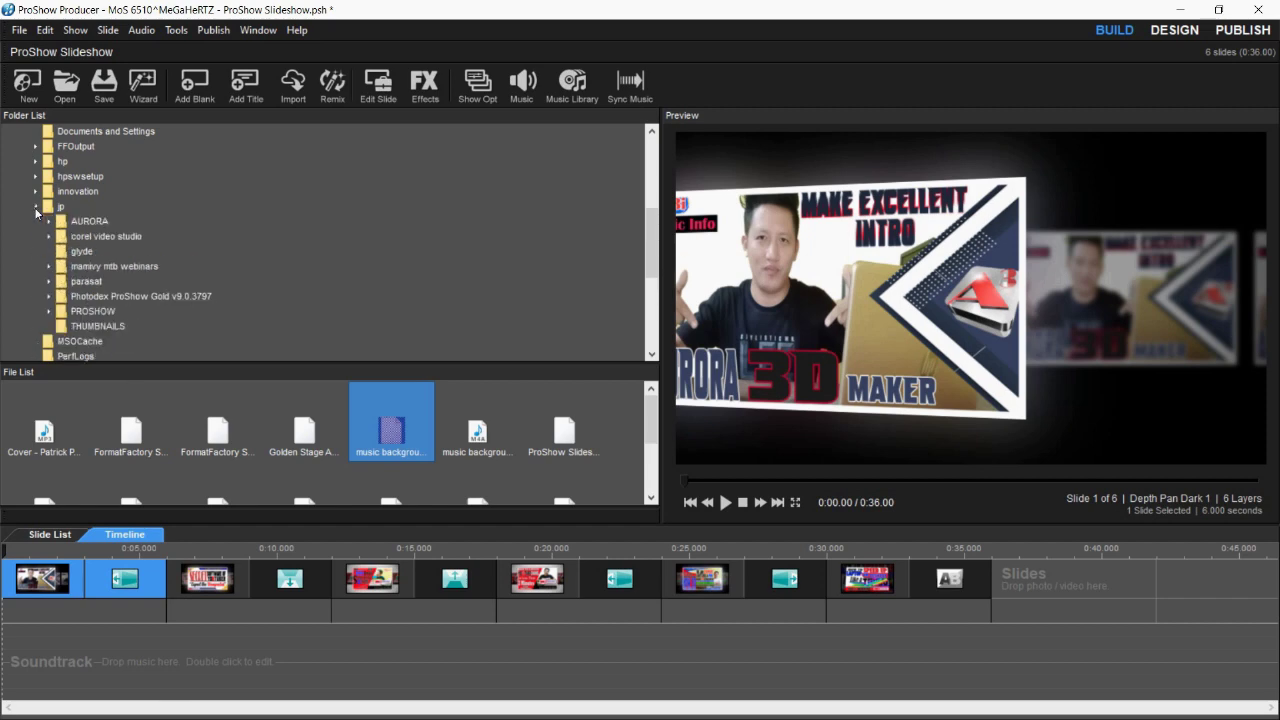
left_click(85, 312)
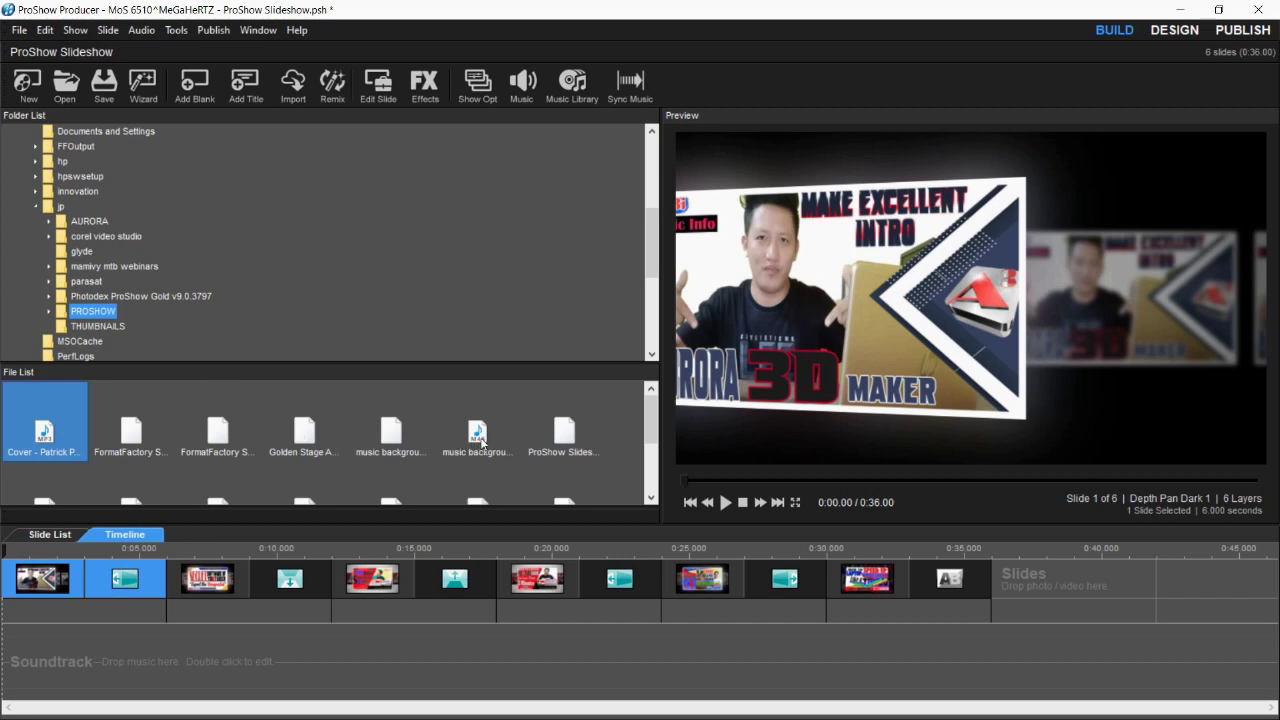
left_click_drag(480, 440, 204, 643)
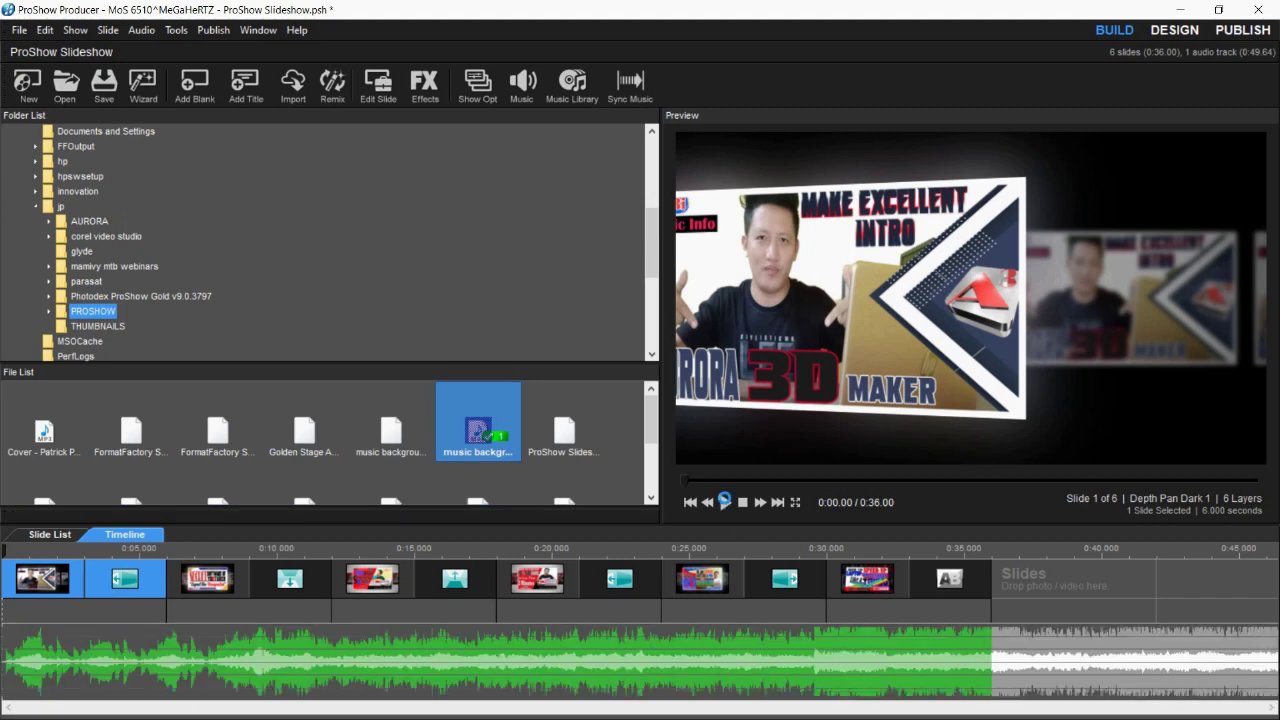
left_click(725, 501)
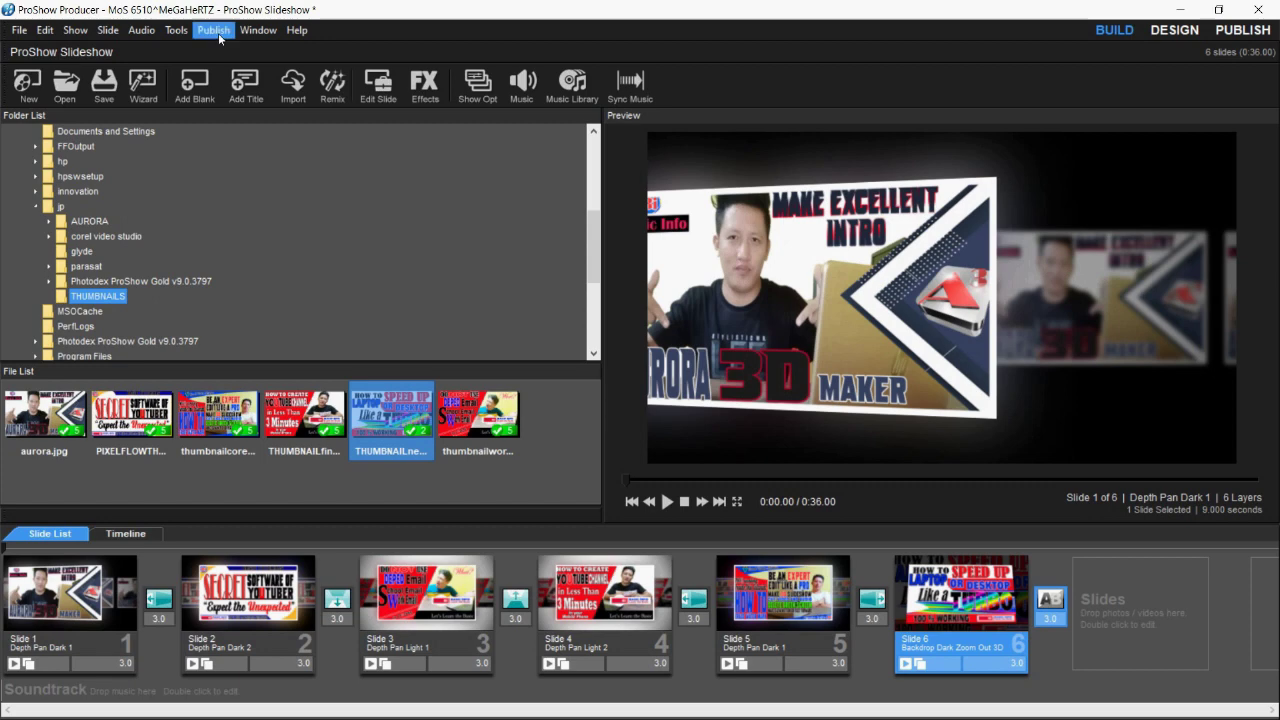
Publish the show as a 1080p MPEG-4 video file named 'BASIC INFO'.
left_click(216, 31)
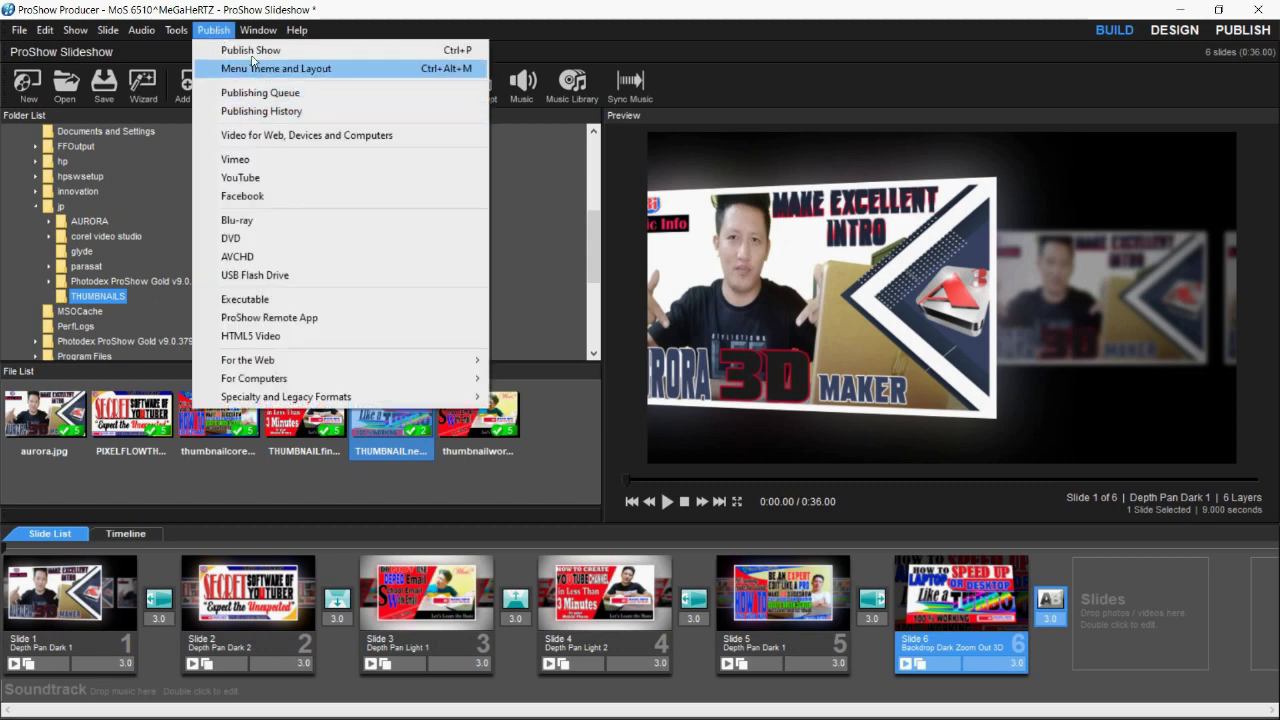
left_click(255, 50)
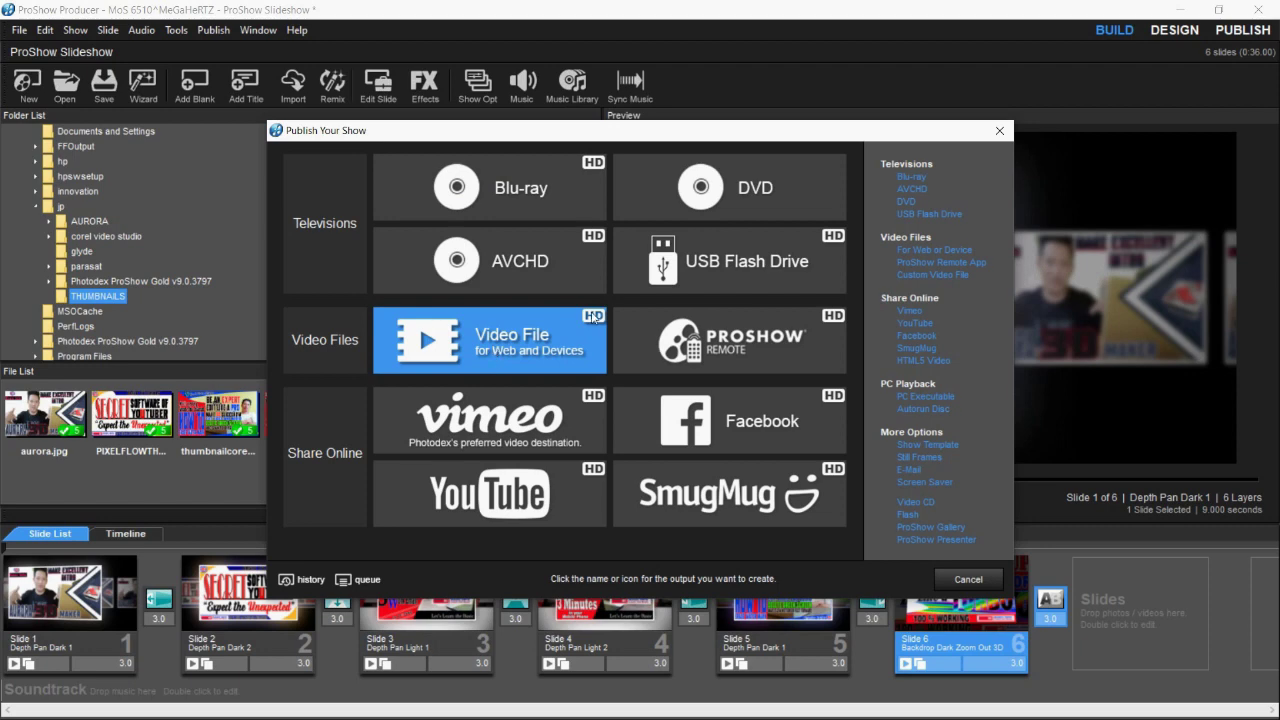
left_click(490, 346)
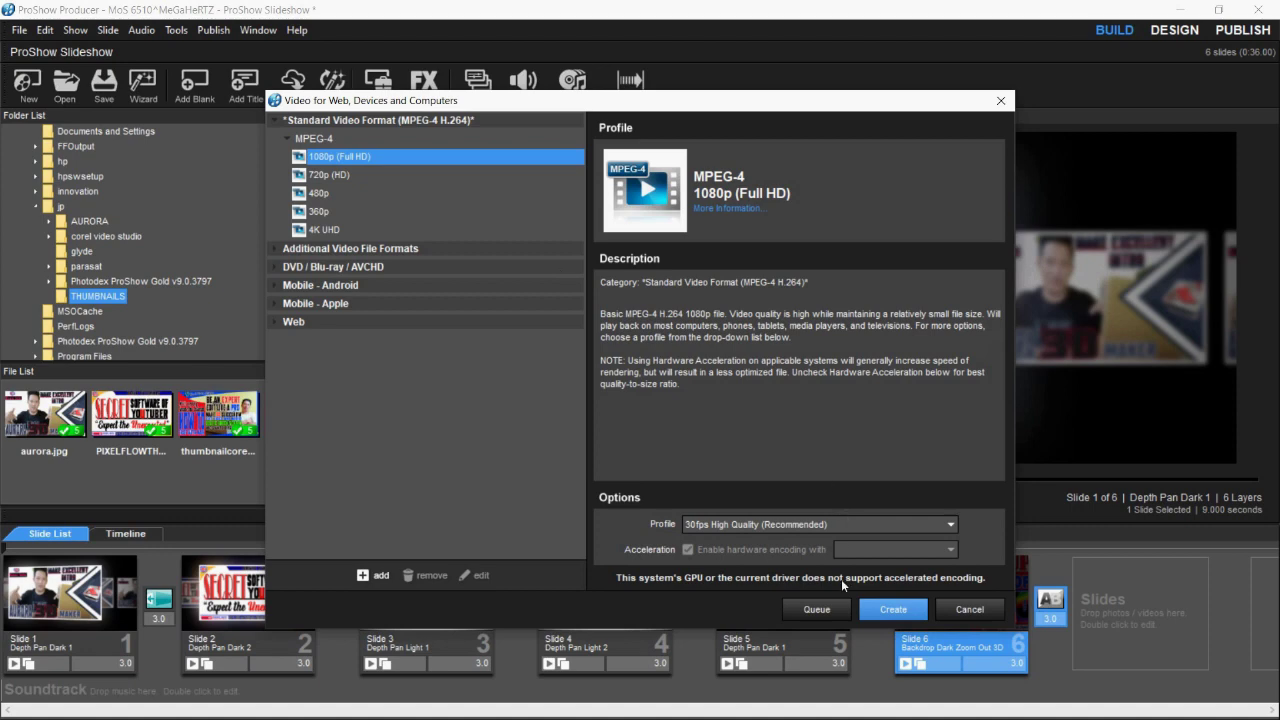
left_click(895, 612)
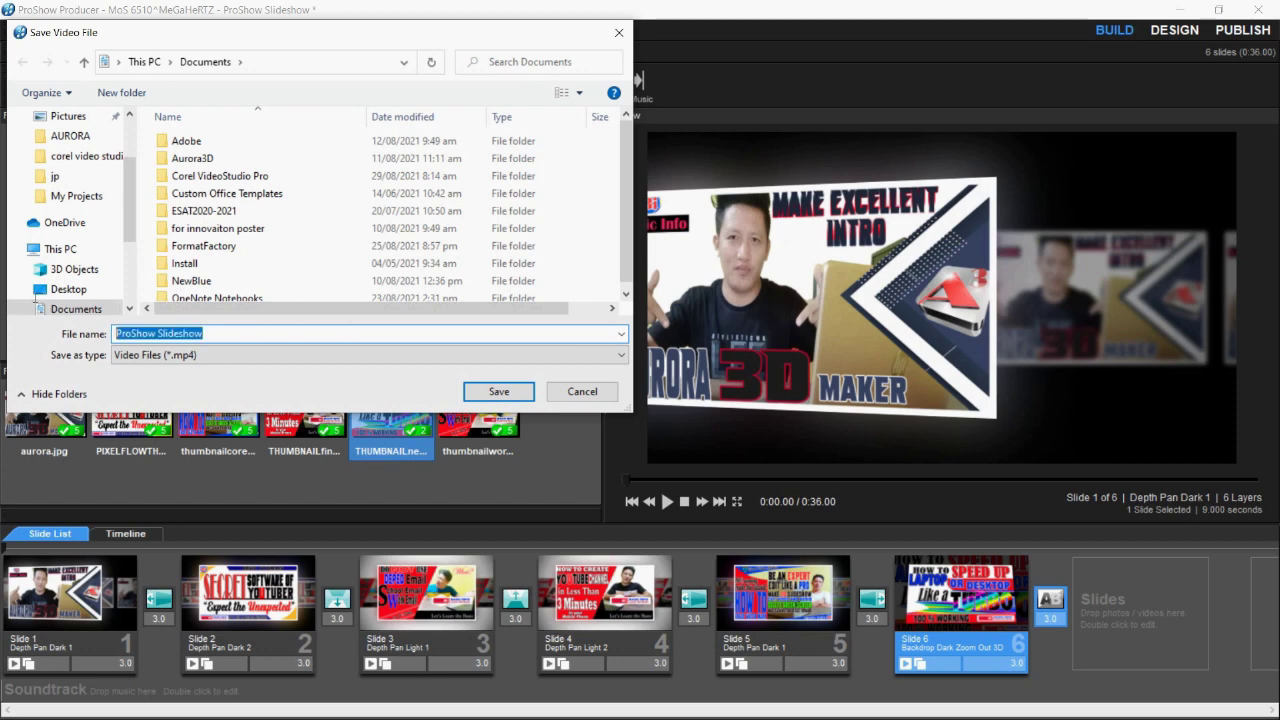
type("BASIC IN")
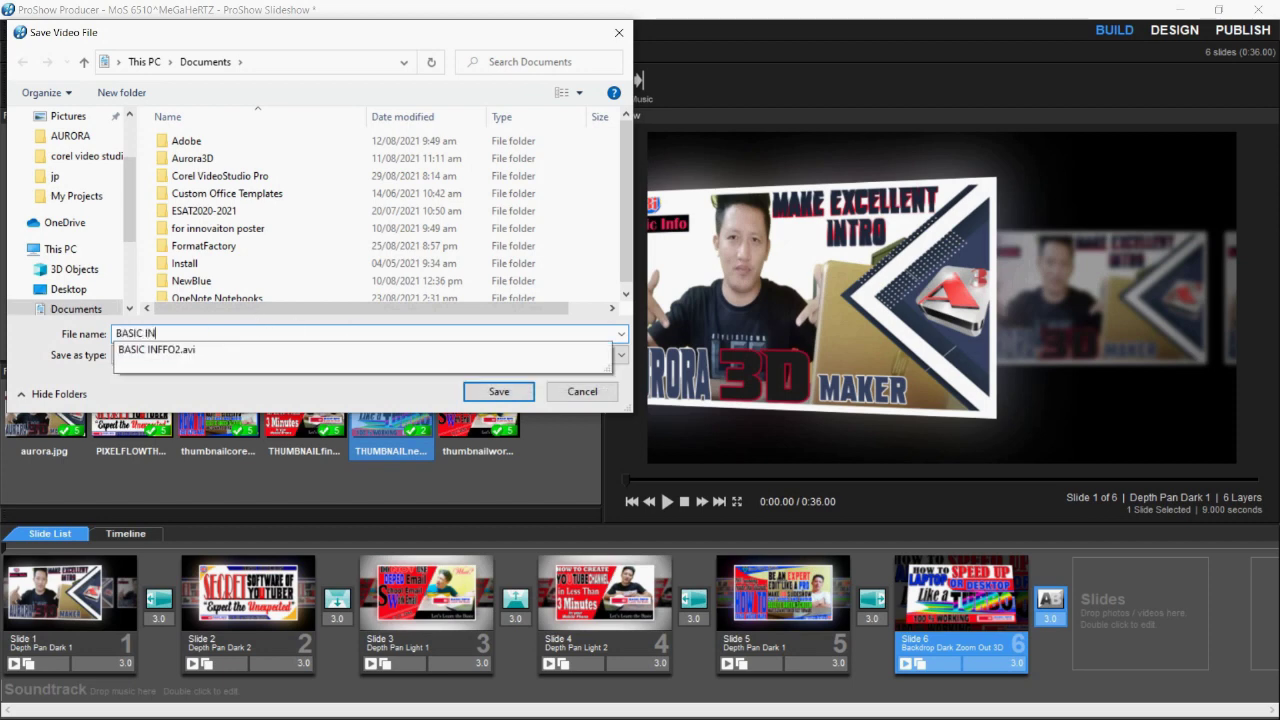
type("FO SLIDESHOW")
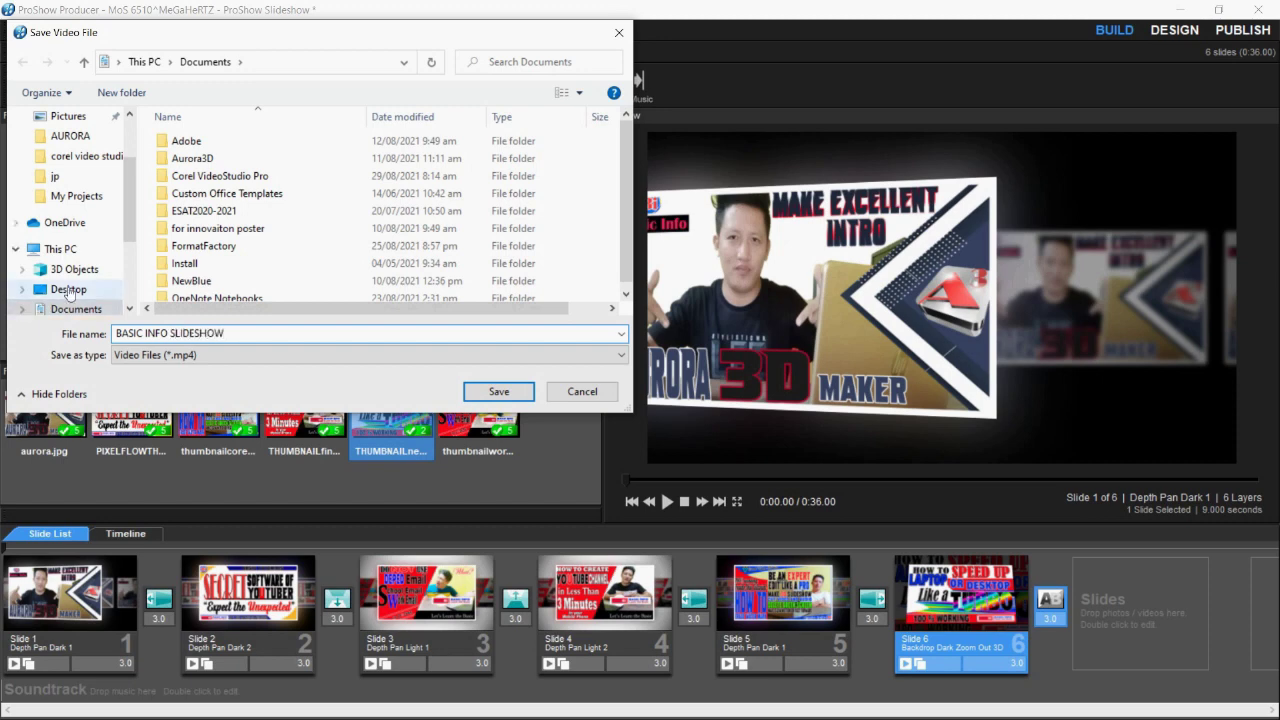
Save the video file as BASIC INFO SLIDESHOW to start rendering the MP4.
left_click(499, 395)
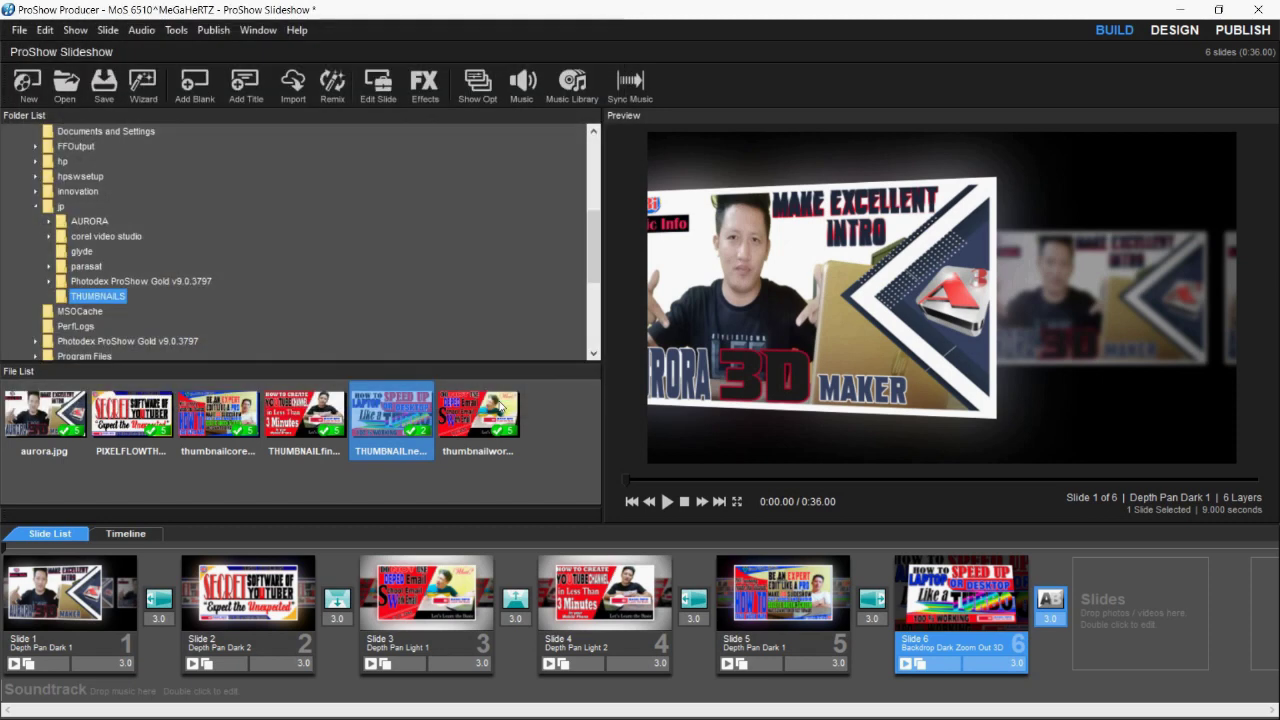